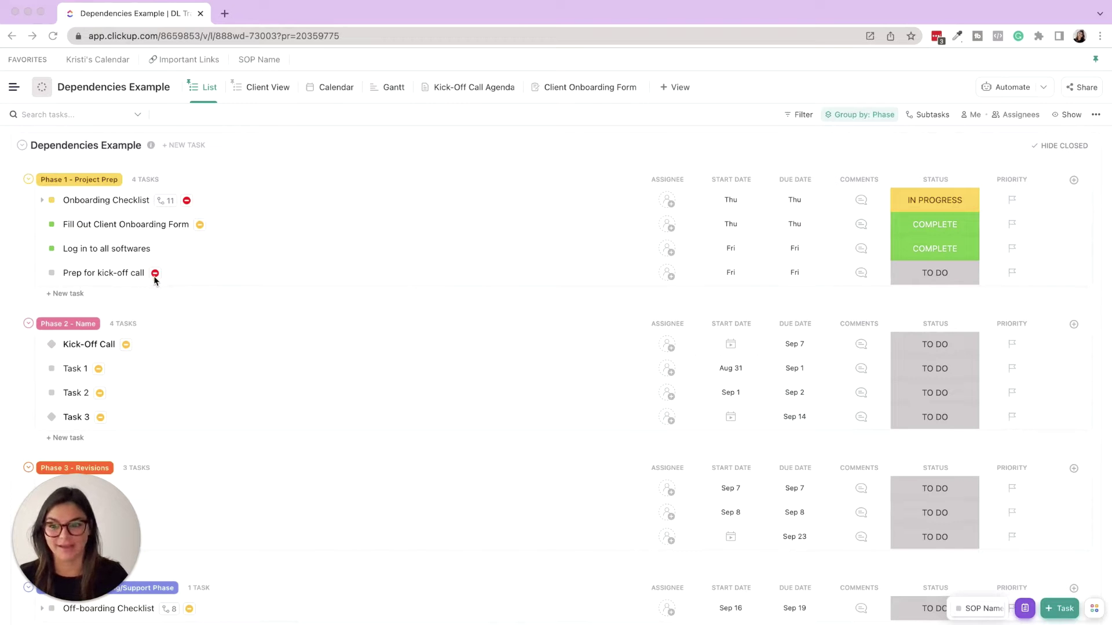
Open Fill Out Client Onboarding Form and review its dependencies: waiting on Onboarding Checklist, blocking two tasks.
{"action": "left_click", "coordinate": [116, 224]}
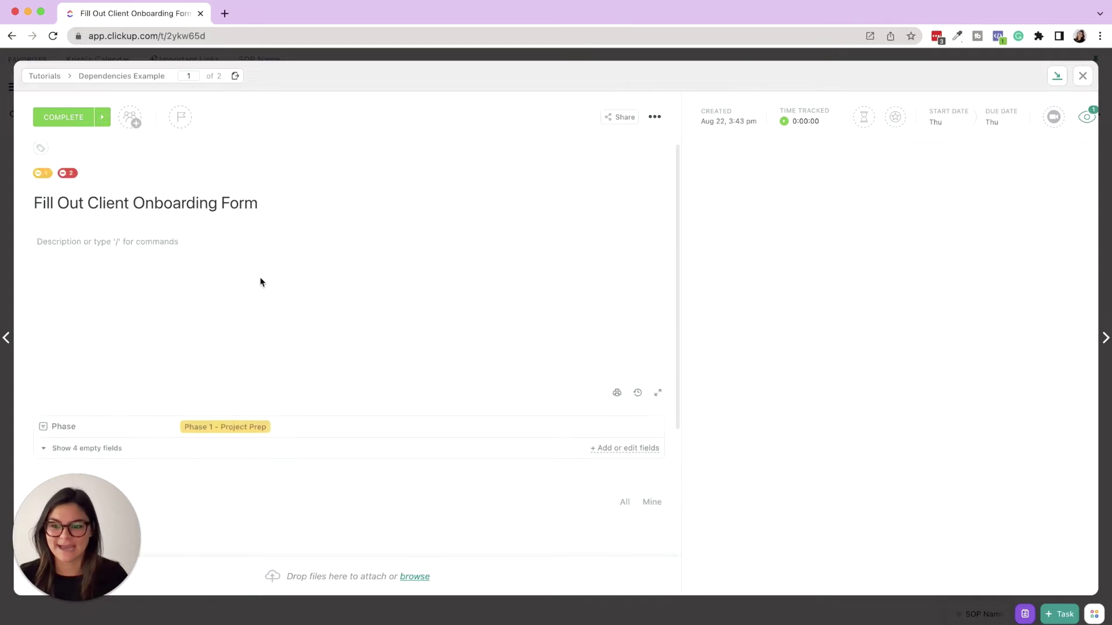
{"action": "scroll", "coordinate": [261, 280], "scroll_direction": "down", "scroll_amount": 2}
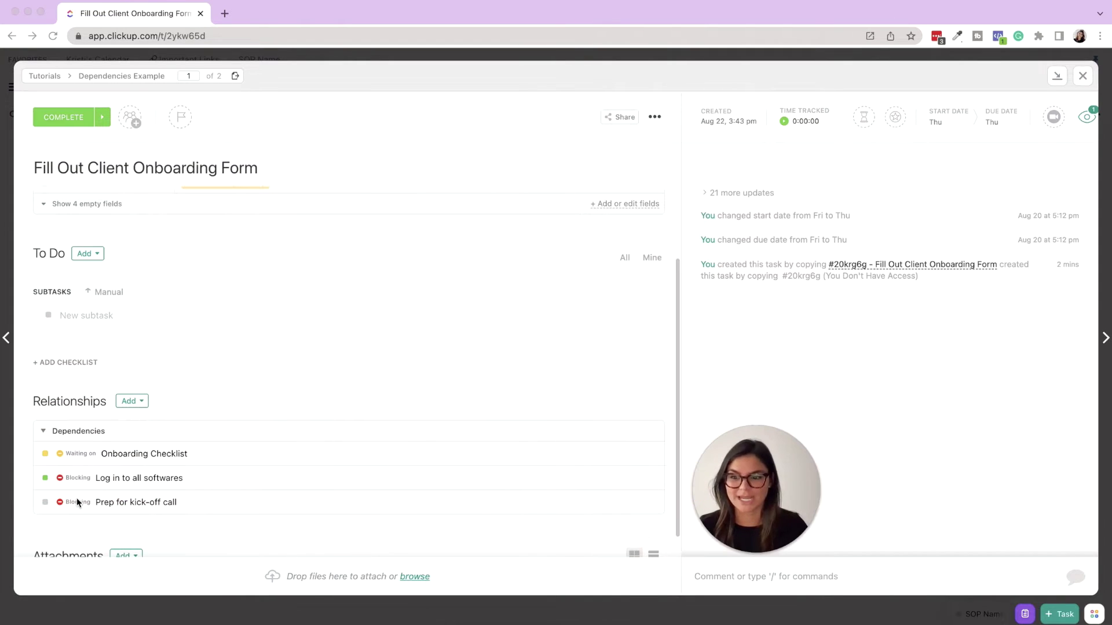
{"action": "mouse_move", "coordinate": [690, 523]}
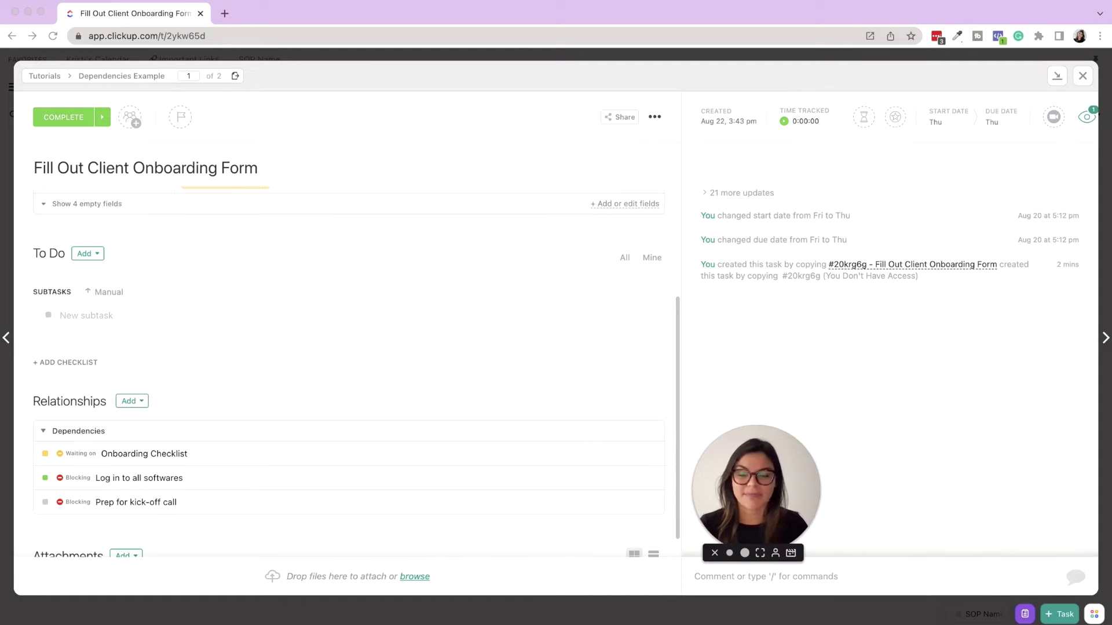
Check the Dependency relationship options (Waiting on / Blocking) without adding one, then close the task.
{"action": "left_click", "coordinate": [127, 403]}
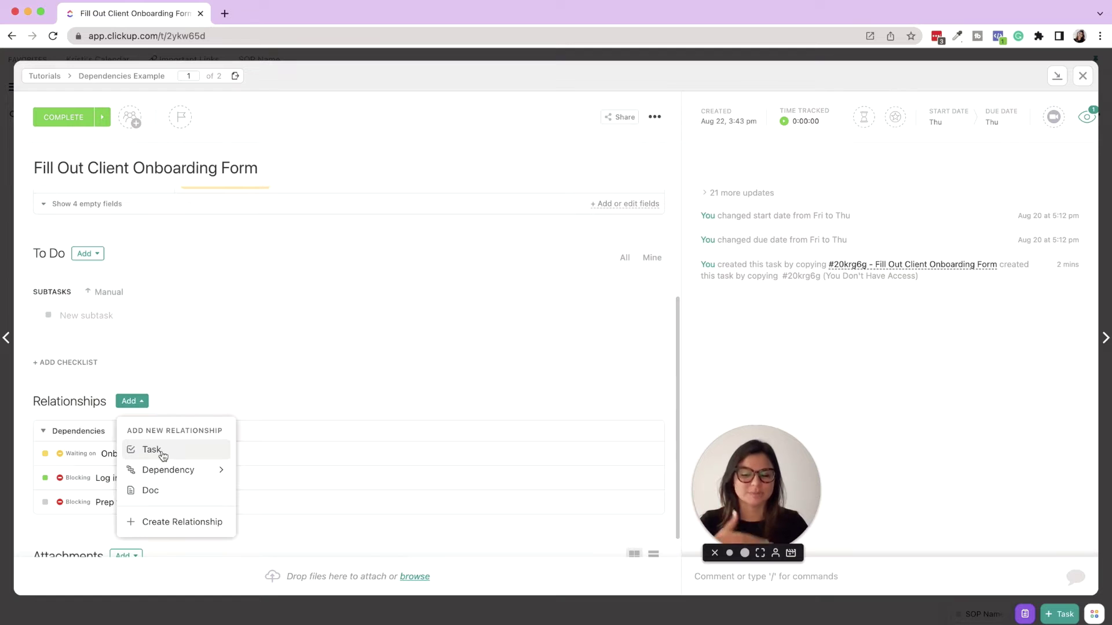
{"action": "mouse_move", "coordinate": [212, 470]}
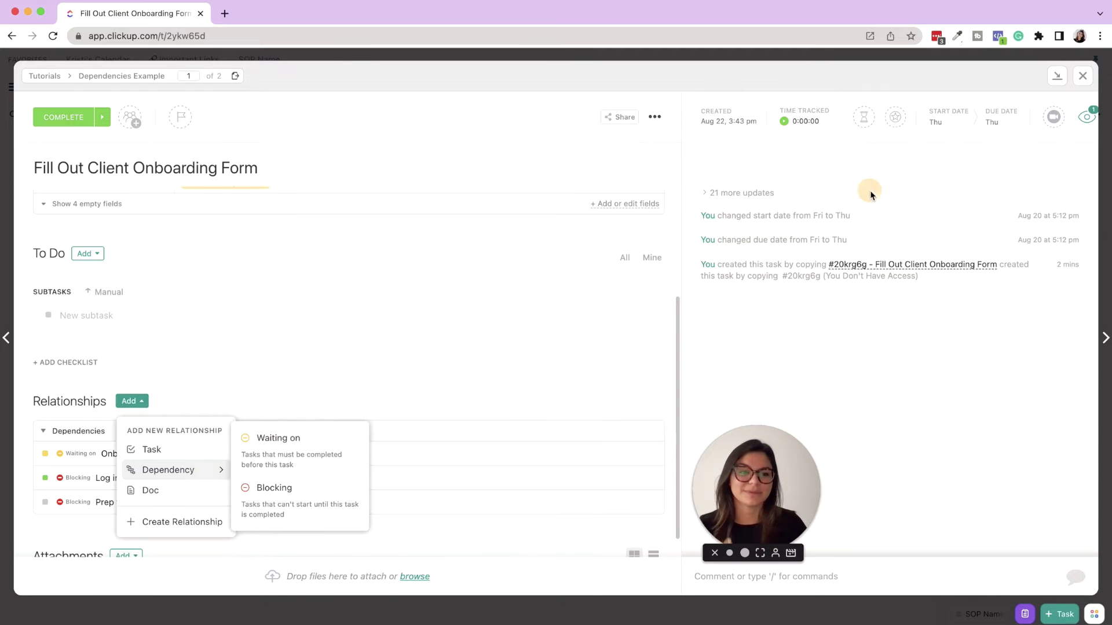
{"action": "left_click", "coordinate": [1083, 77]}
{"action": "left_click", "coordinate": [1083, 77]}
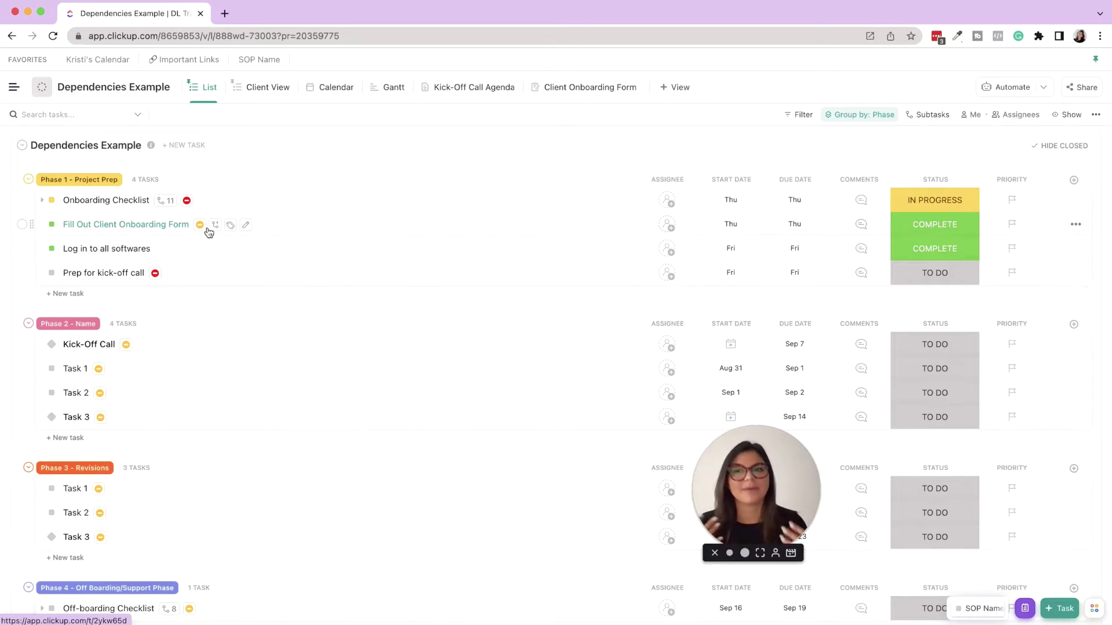
{"action": "left_click", "coordinate": [165, 230]}
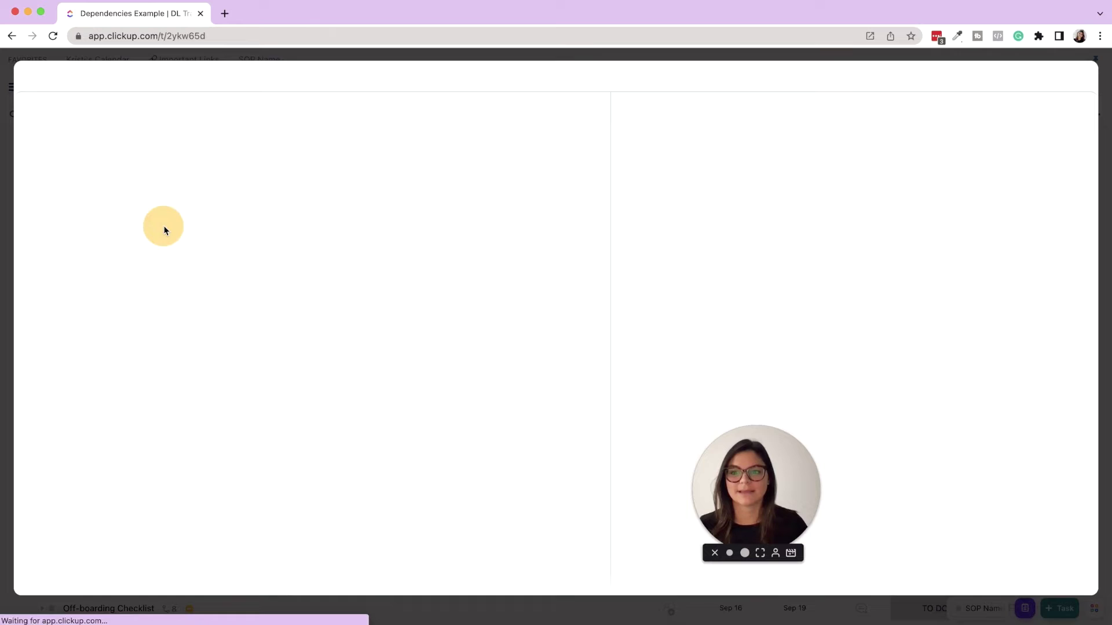
{"action": "scroll", "coordinate": [164, 226], "scroll_direction": "down", "scroll_amount": 3}
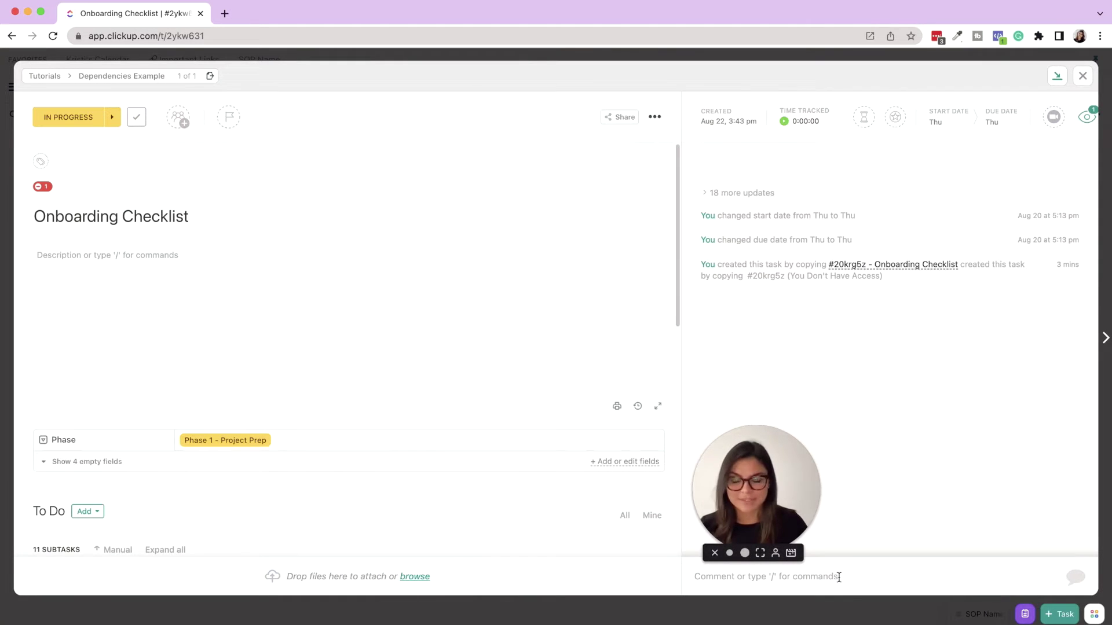
{"action": "left_click_drag", "start_coordinate": [739, 492], "coordinate": [130, 492]}
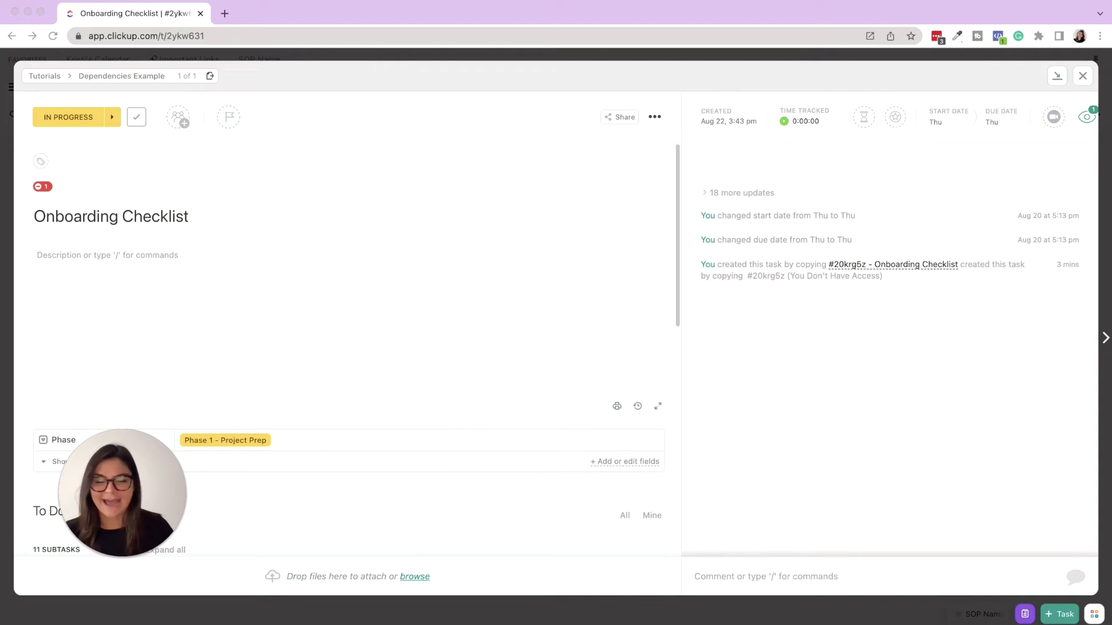
{"action": "left_click", "coordinate": [1082, 76]}
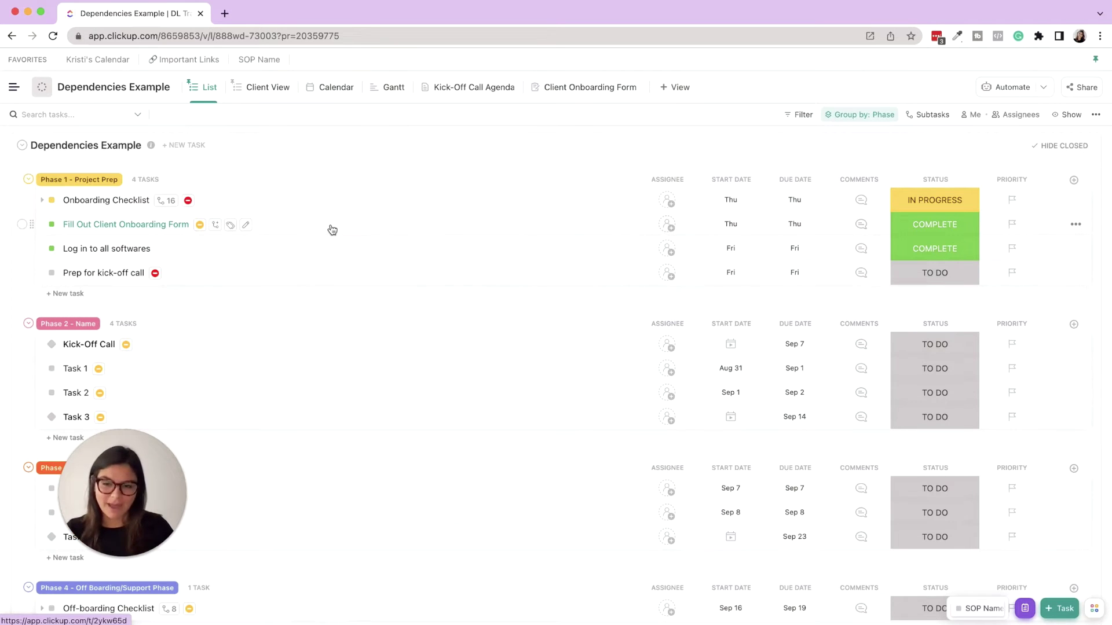
{"action": "left_click", "coordinate": [392, 92]}
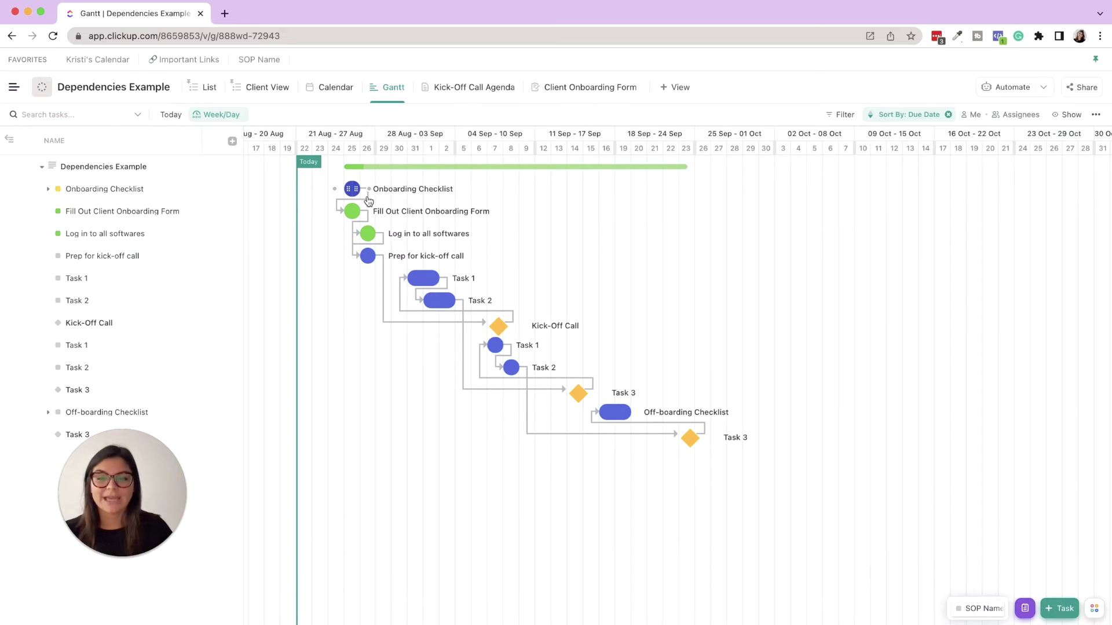
{"action": "left_click", "coordinate": [206, 86]}
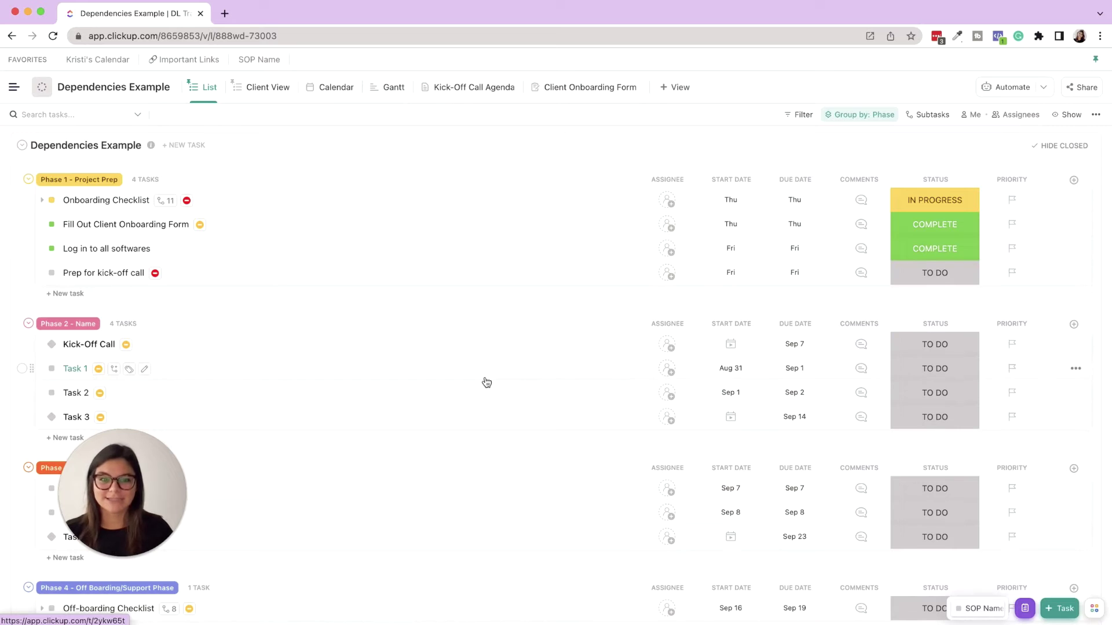
Add two new tasks, Task 1 and Task 2, under Phase 4.
{"action": "scroll", "coordinate": [76, 292], "scroll_direction": "down", "scroll_amount": 3}
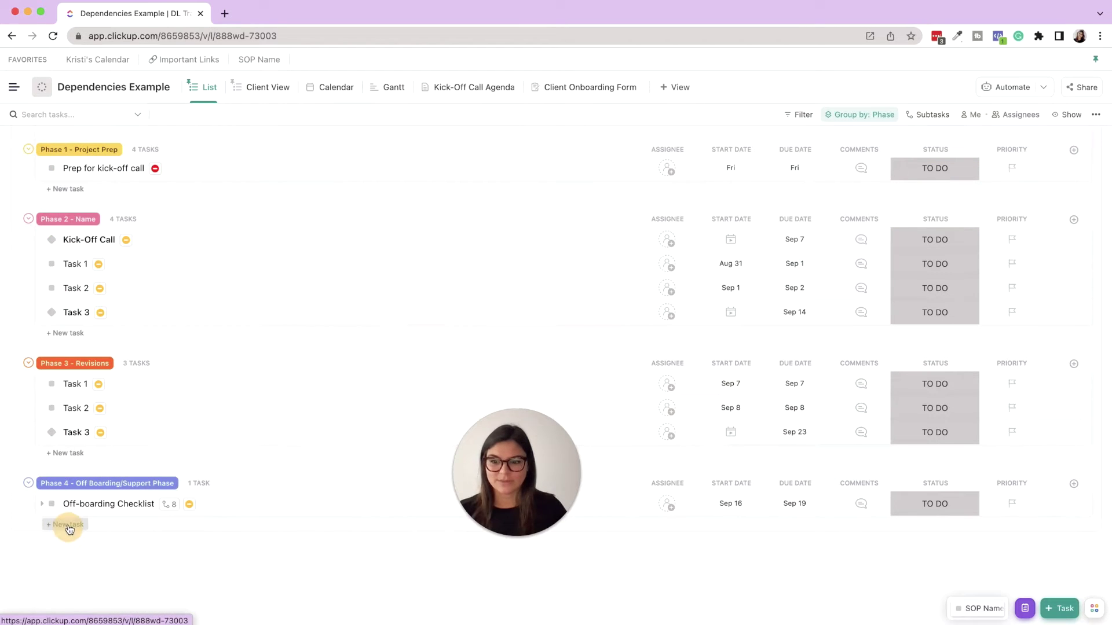
{"action": "left_click", "coordinate": [72, 524]}
{"action": "type", "text": "Task 1"}
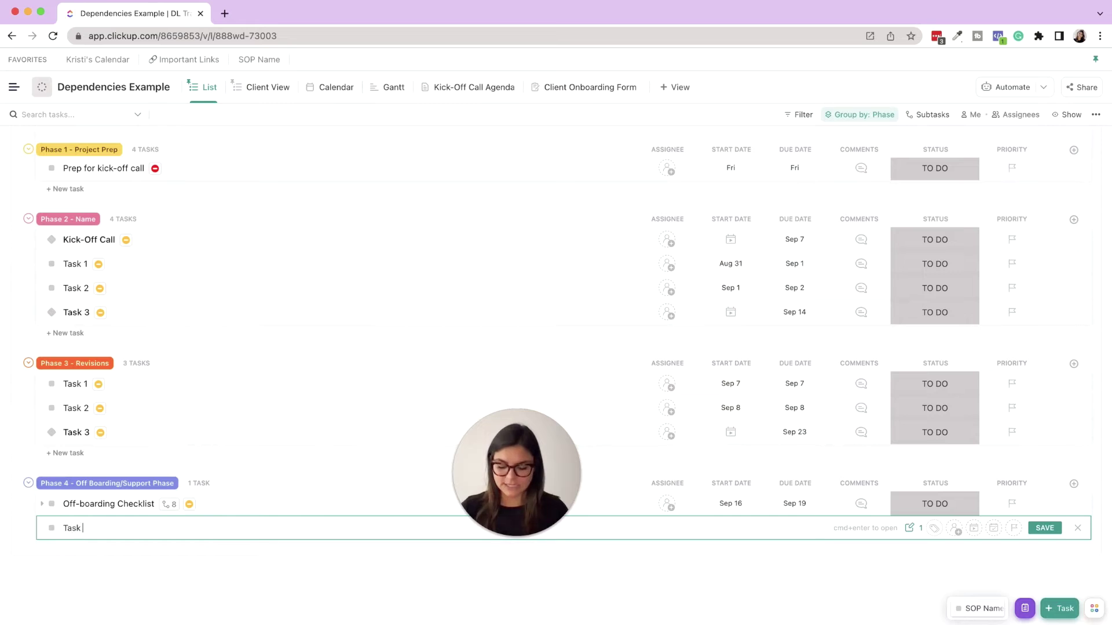
{"action": "key", "text": "Return"}
{"action": "type", "text": "Task 2"}
{"action": "key", "text": "Return"}
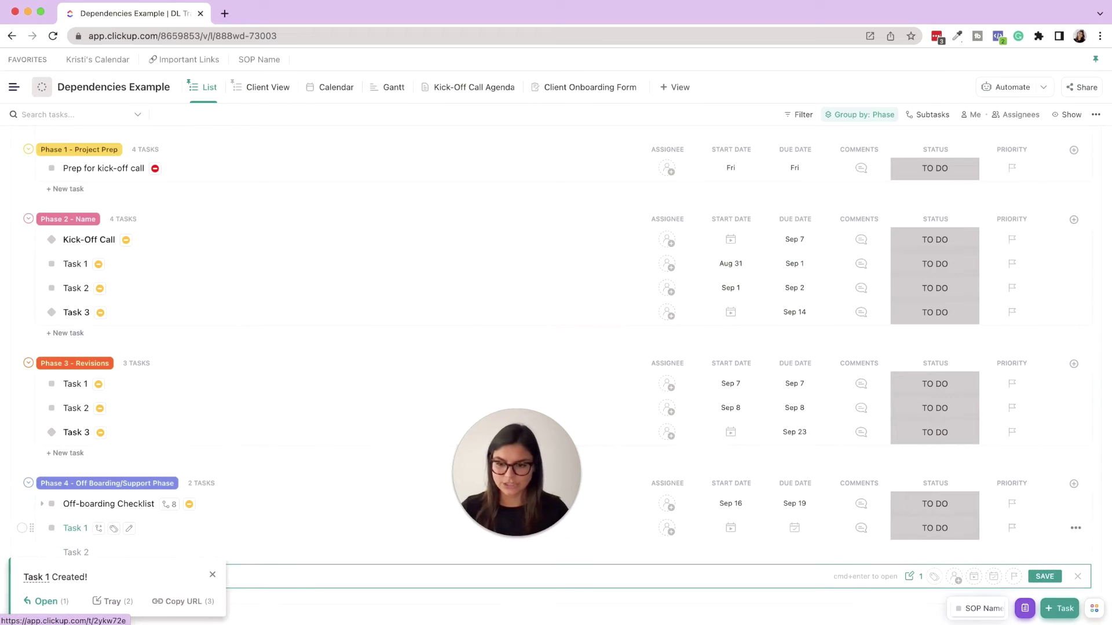
Set Task 1's due date to Sep 27 and Task 2's due date to Sep 29.
{"action": "left_click", "coordinate": [794, 527]}
{"action": "scroll", "coordinate": [951, 478], "scroll_direction": "down", "scroll_amount": 4}
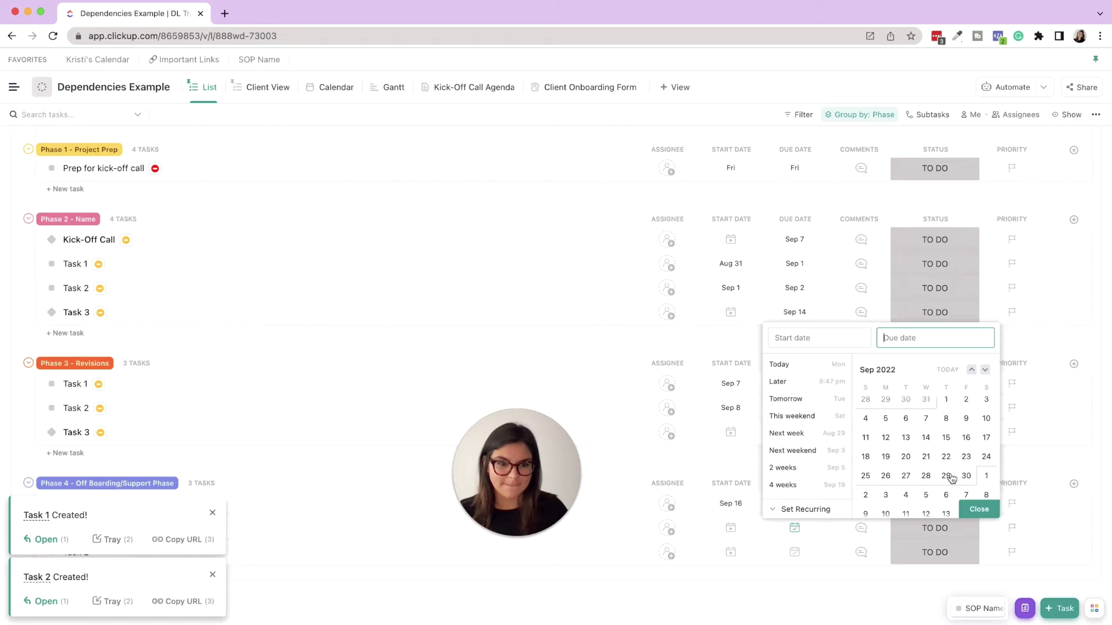
{"action": "left_click", "coordinate": [907, 479]}
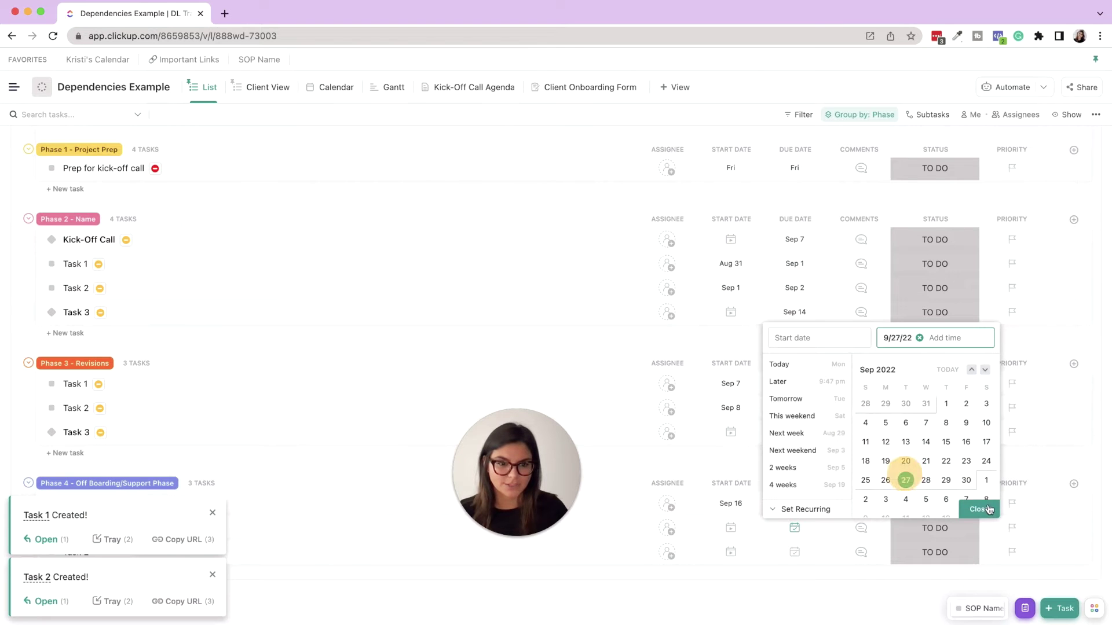
{"action": "left_click", "coordinate": [979, 509]}
{"action": "left_click", "coordinate": [795, 552]}
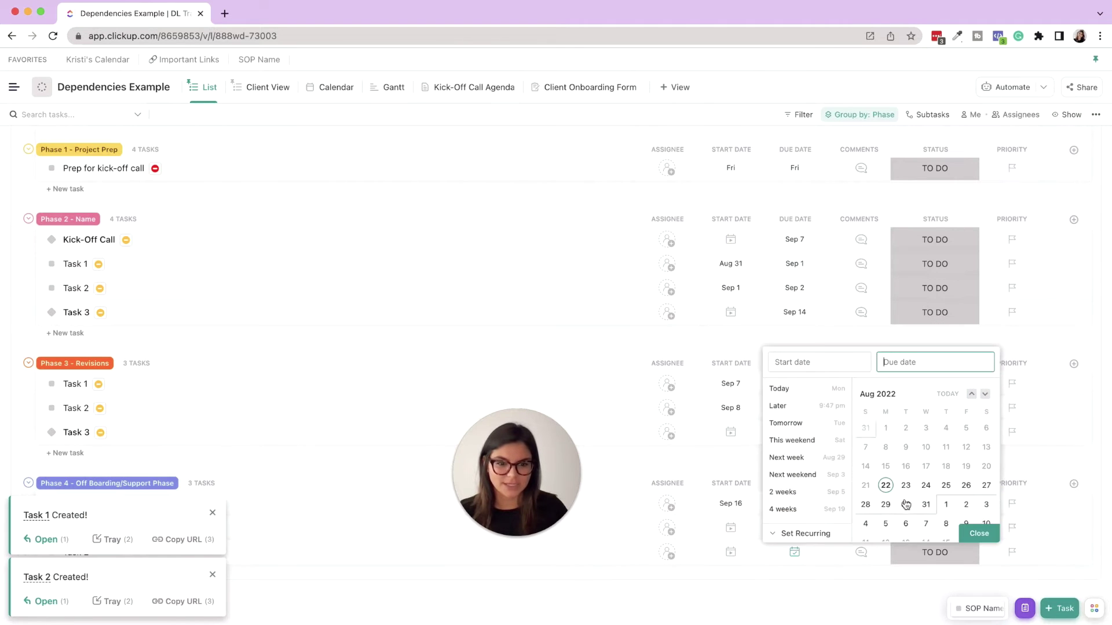
{"action": "scroll", "coordinate": [926, 498], "scroll_direction": "down", "scroll_amount": 4}
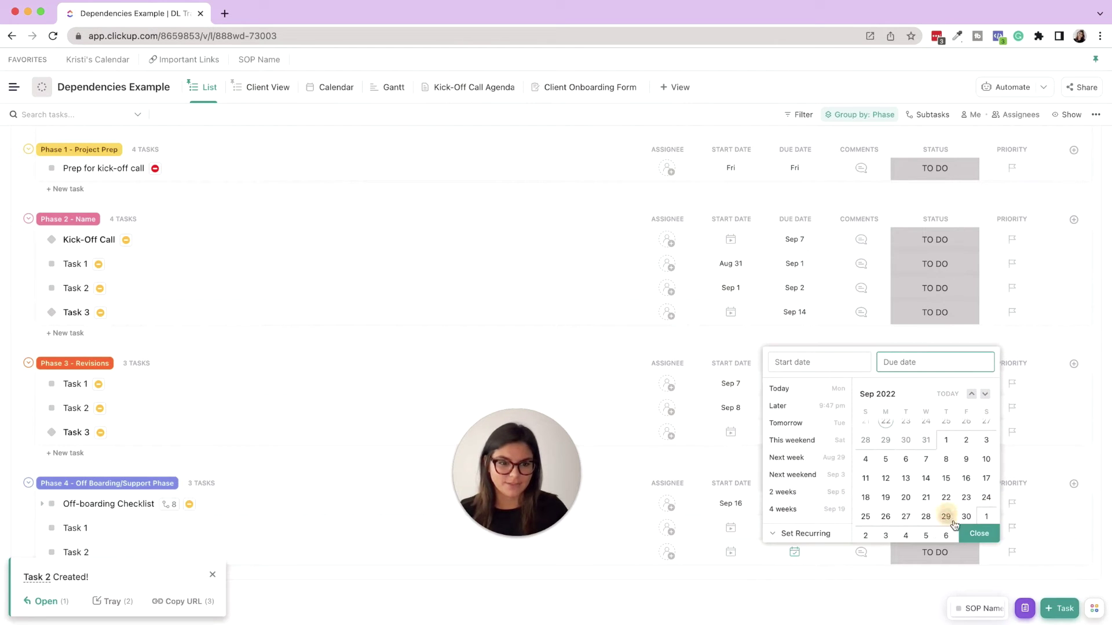
{"action": "left_click", "coordinate": [946, 516]}
{"action": "left_click", "coordinate": [978, 533]}
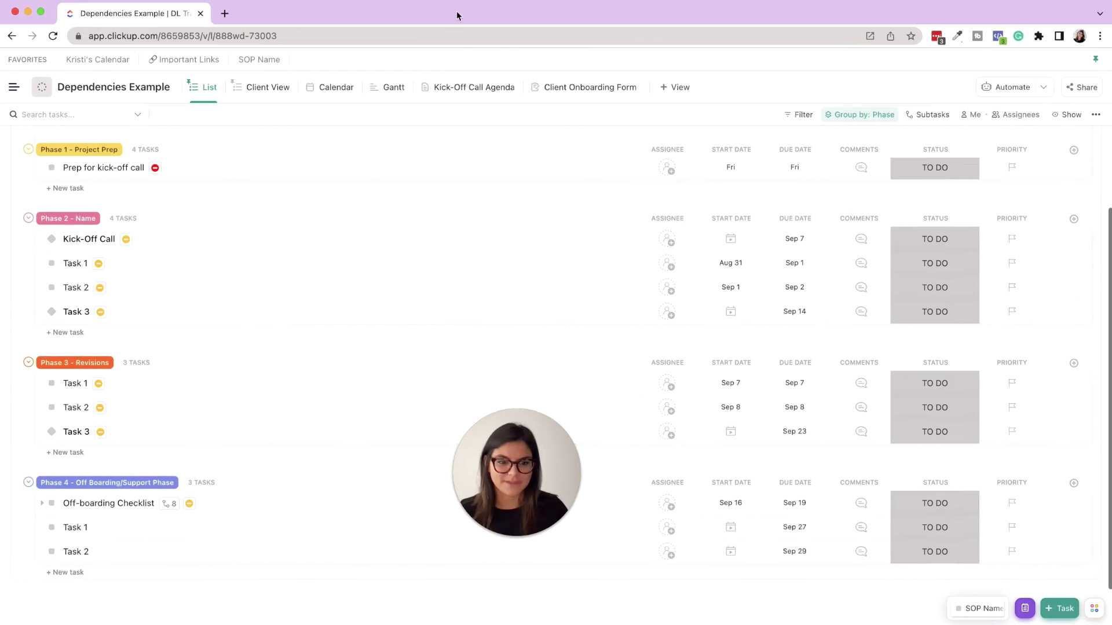
In the Gantt view, link Task 1 to Task 2 and the Task 3 milestone to Task 1.
{"action": "left_click", "coordinate": [399, 89]}
{"action": "left_click_drag", "start_coordinate": [485, 453], "coordinate": [102, 508]}
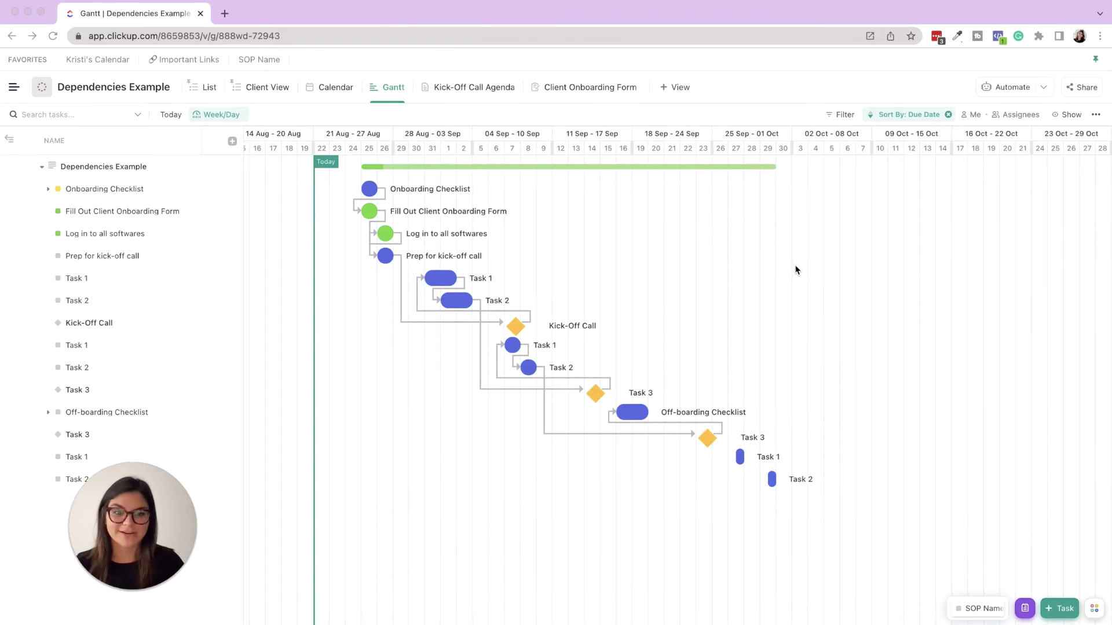
{"action": "left_click", "coordinate": [793, 441]}
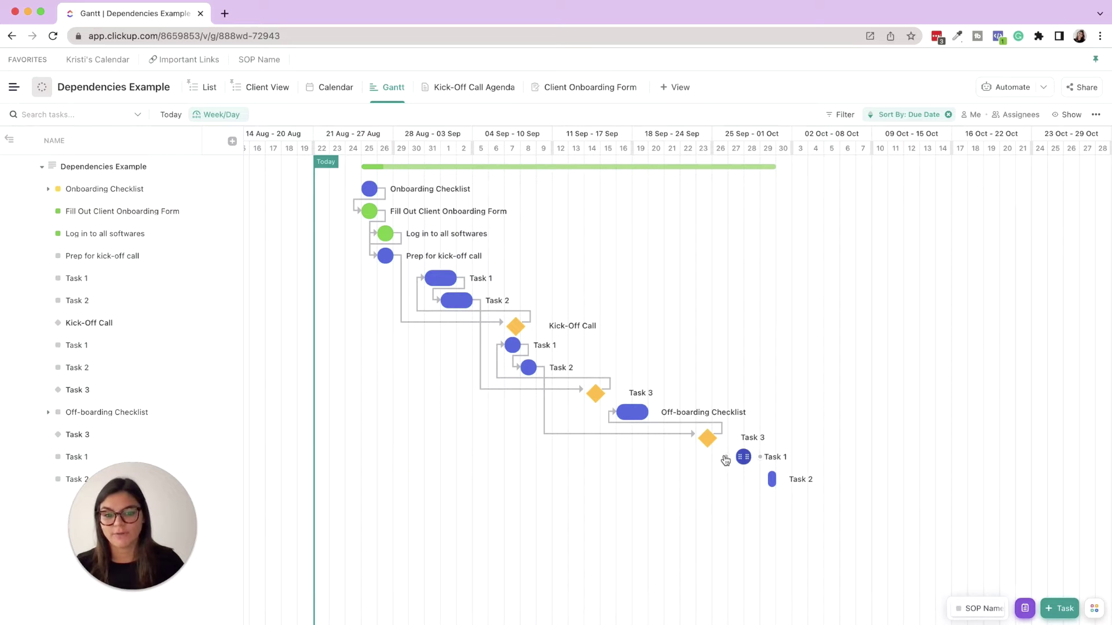
{"action": "left_click_drag", "start_coordinate": [761, 458], "coordinate": [770, 478]}
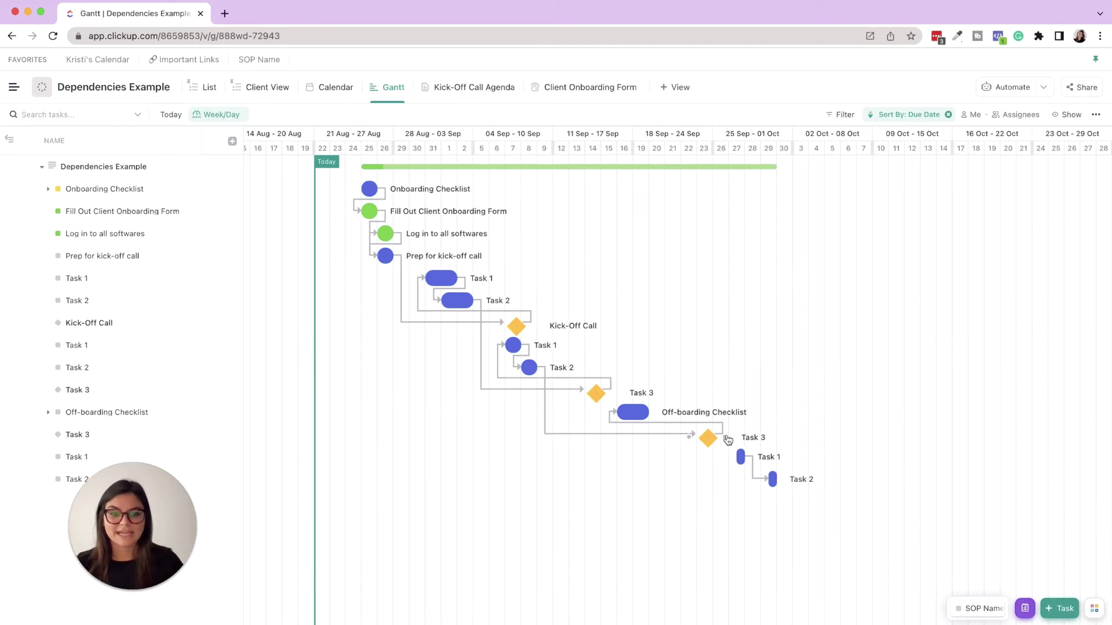
{"action": "mouse_move", "coordinate": [728, 441]}
{"action": "left_mouse_down"}
{"action": "mouse_move", "coordinate": [724, 451]}
{"action": "mouse_move", "coordinate": [741, 457]}
{"action": "left_mouse_up"}
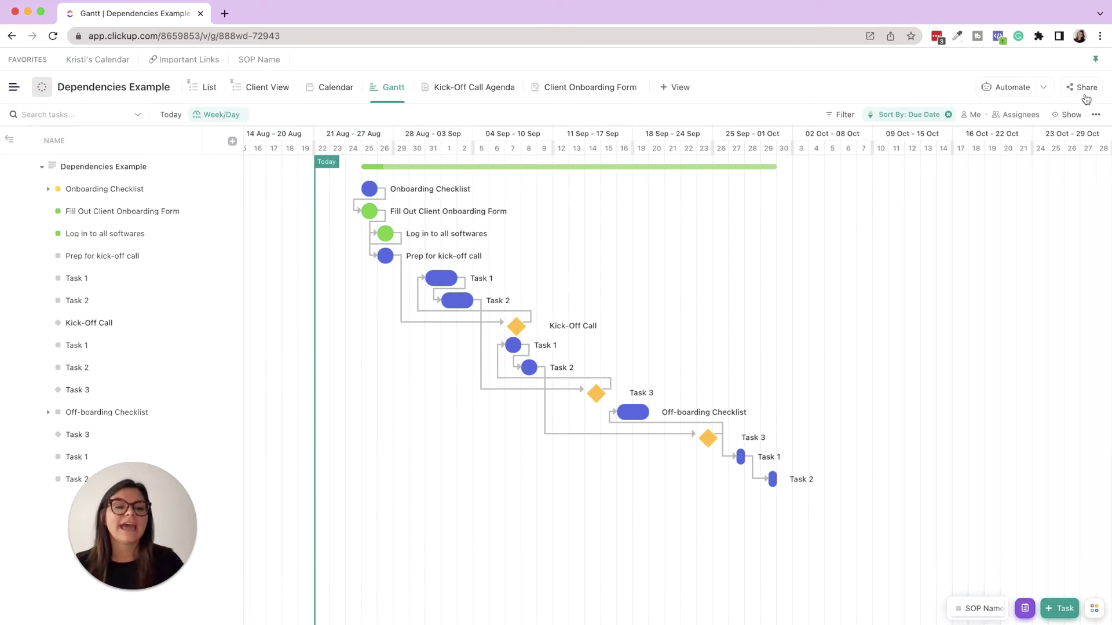
{"action": "left_click", "coordinate": [1067, 114]}
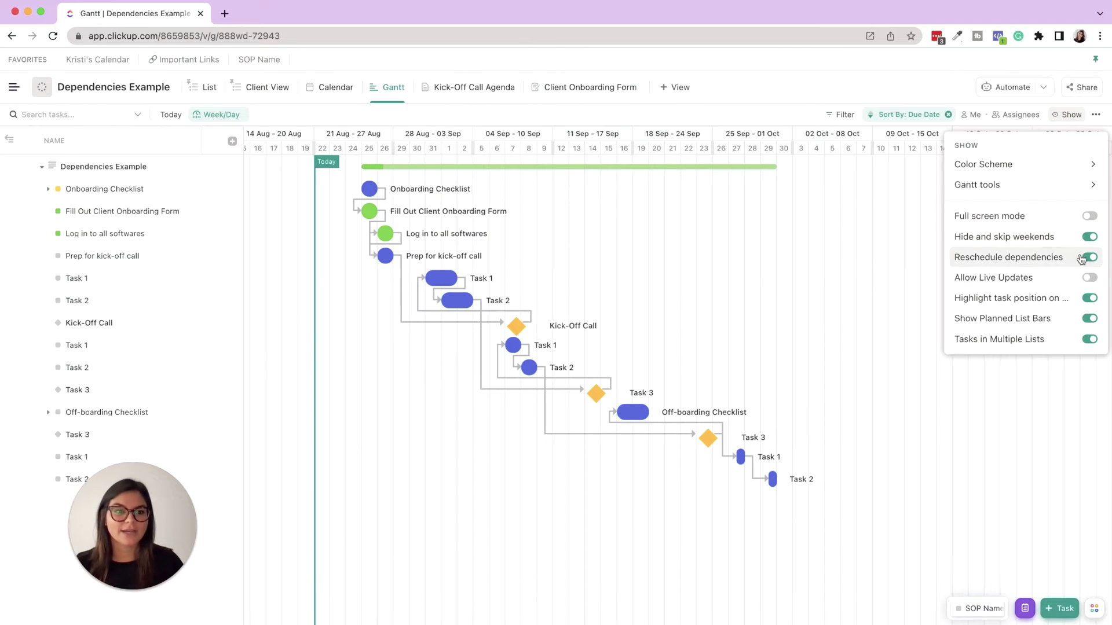
{"action": "left_click", "coordinate": [816, 300]}
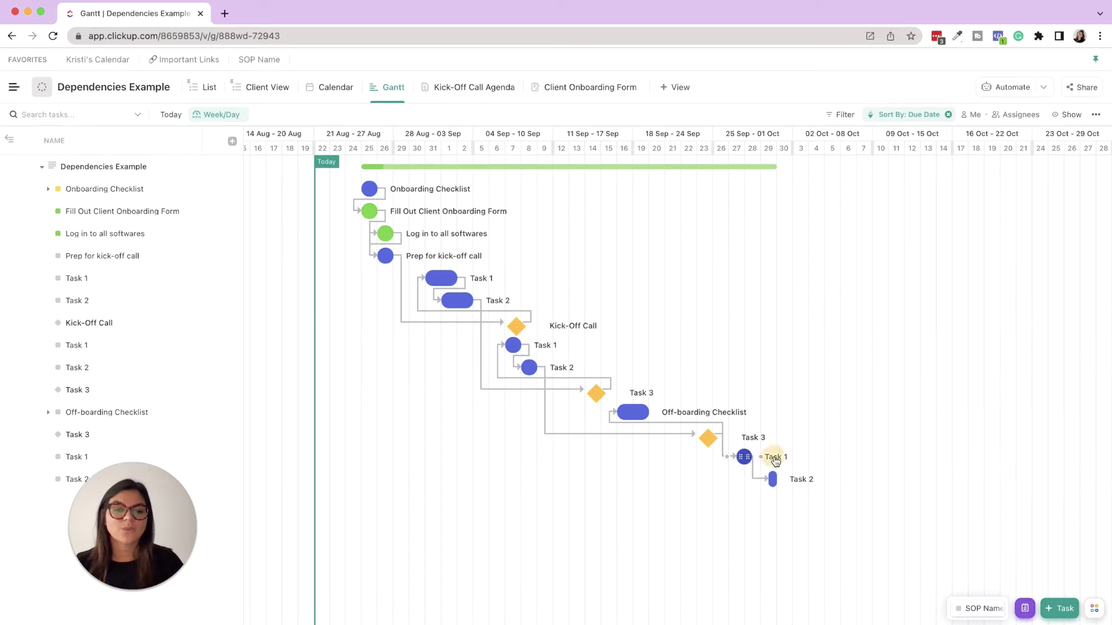
{"action": "mouse_move", "coordinate": [776, 462]}
{"action": "left_mouse_down"}
{"action": "mouse_move", "coordinate": [861, 455]}
{"action": "mouse_move", "coordinate": [747, 457]}
{"action": "mouse_move", "coordinate": [826, 457]}
{"action": "mouse_move", "coordinate": [765, 460]}
{"action": "left_mouse_up"}
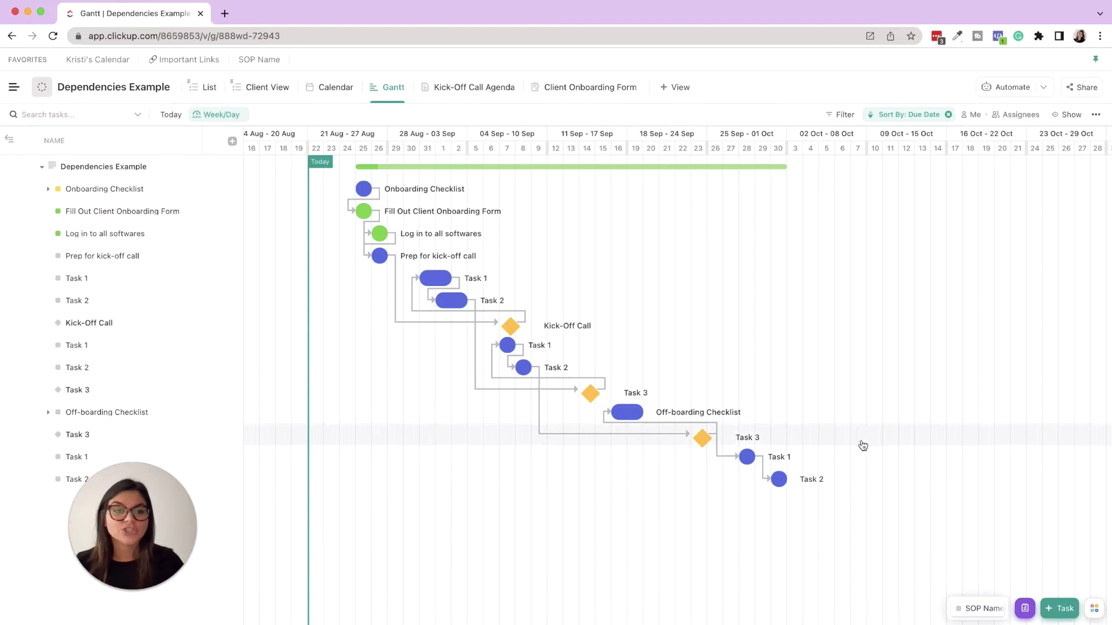
Delete the Task 1 to Task 2 dependency line, then drag a new link from Task 1 to Task 2.
{"action": "left_click", "coordinate": [769, 477]}
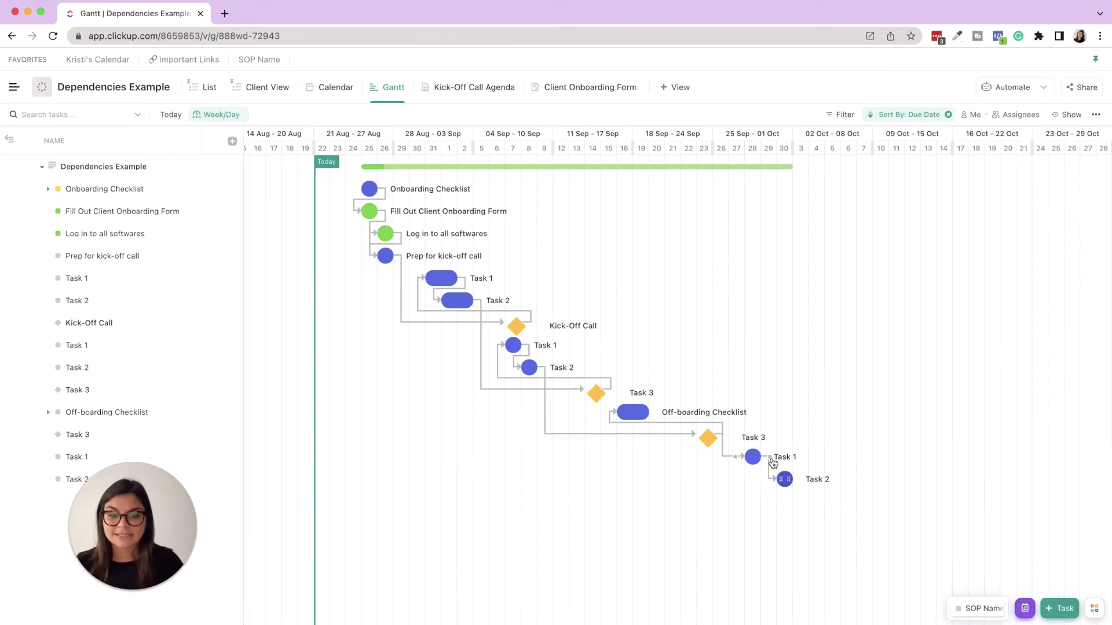
{"action": "left_click", "coordinate": [770, 467]}
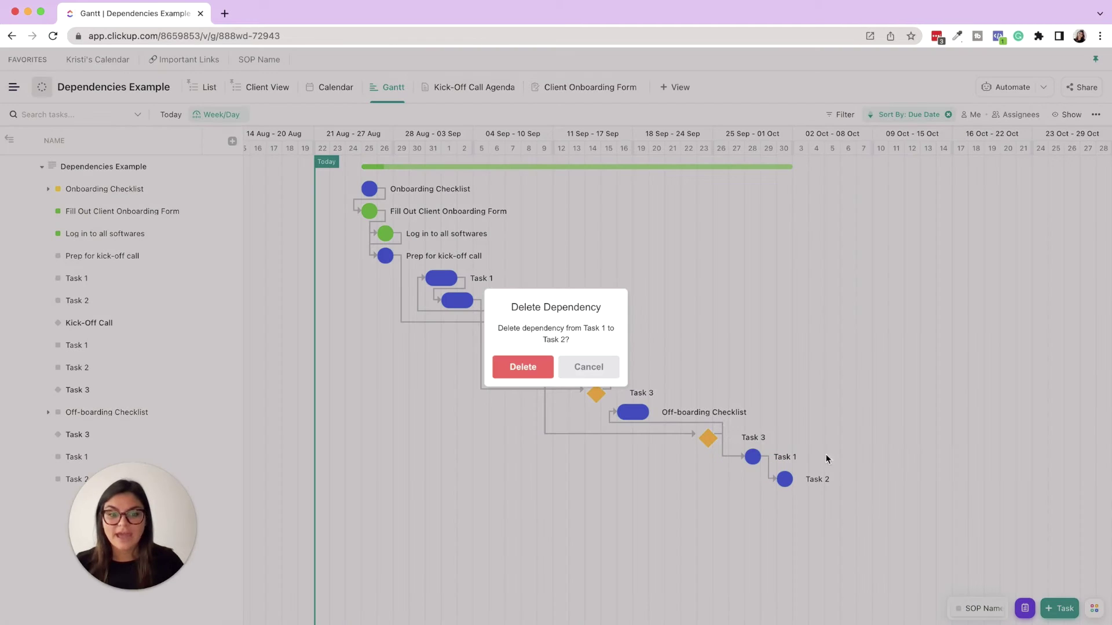
{"action": "left_click", "coordinate": [538, 370]}
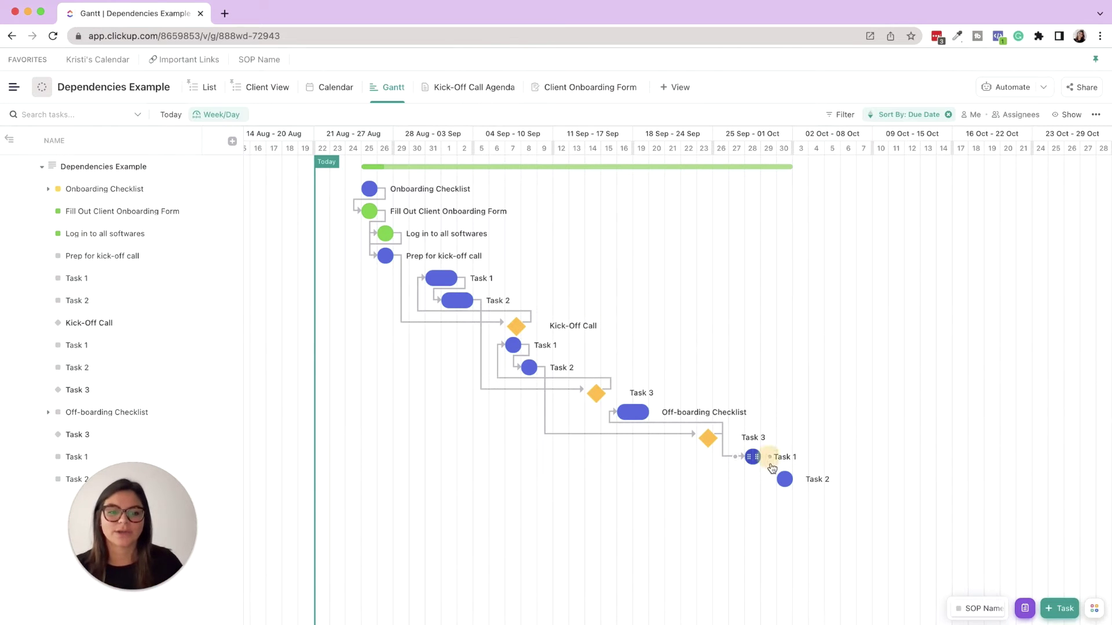
{"action": "left_click_drag", "start_coordinate": [762, 462], "coordinate": [785, 480]}
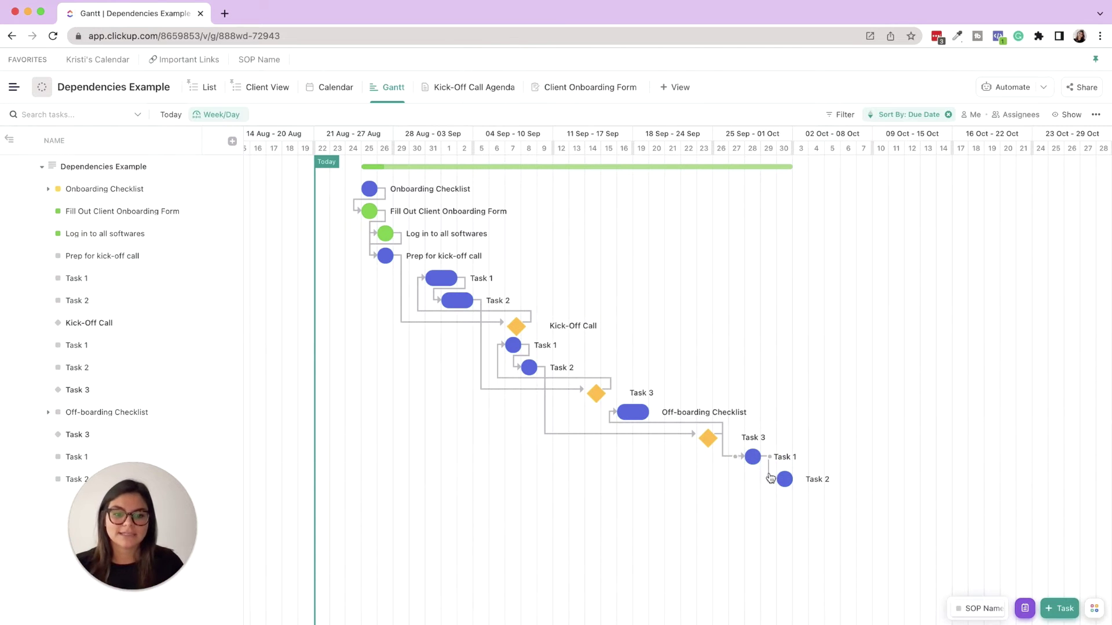
{"action": "left_click", "coordinate": [782, 459]}
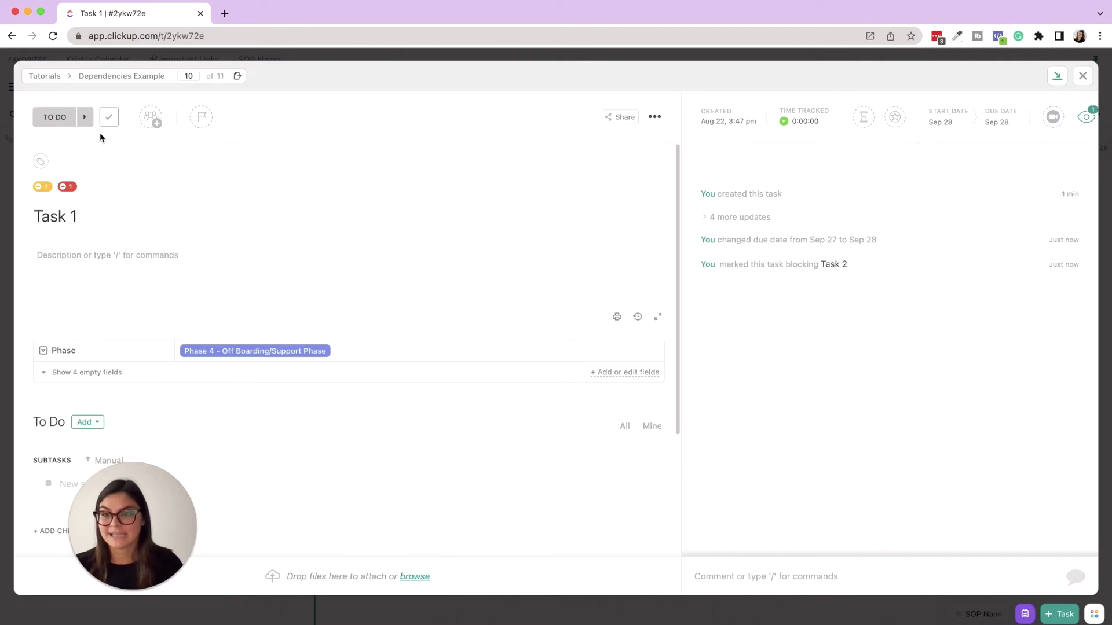
{"action": "left_click", "coordinate": [107, 119]}
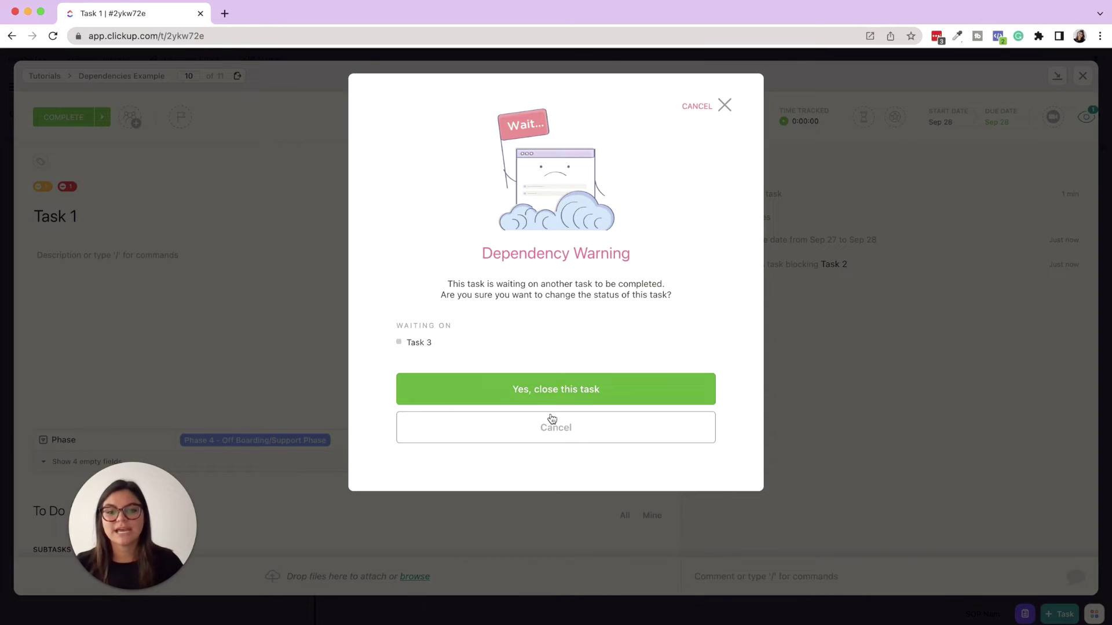
{"action": "left_click", "coordinate": [565, 435]}
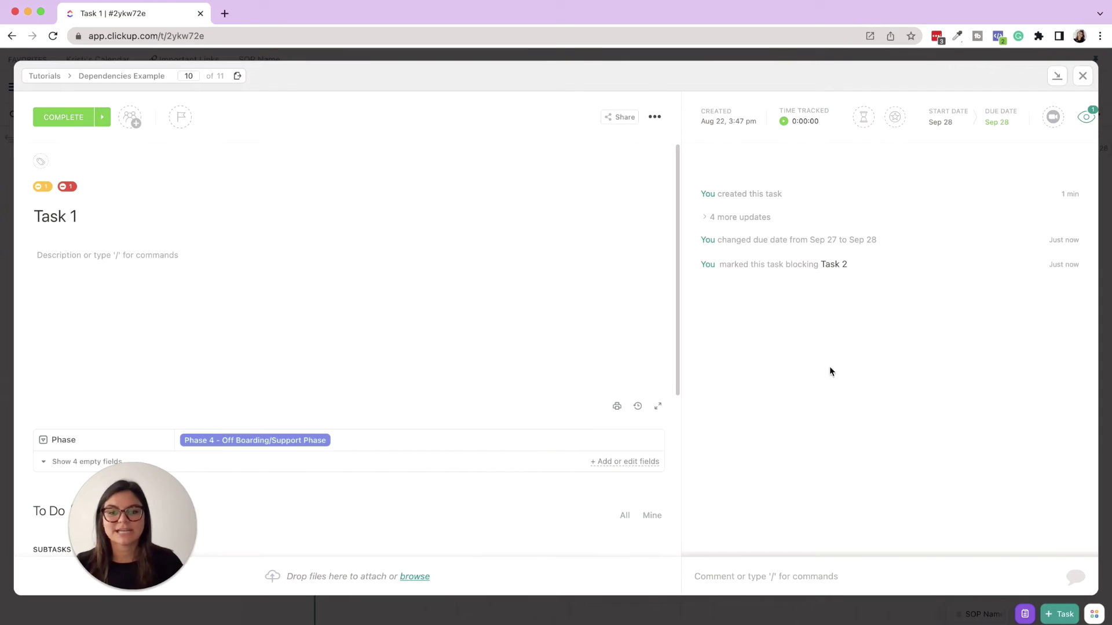
{"action": "left_click", "coordinate": [1082, 75]}
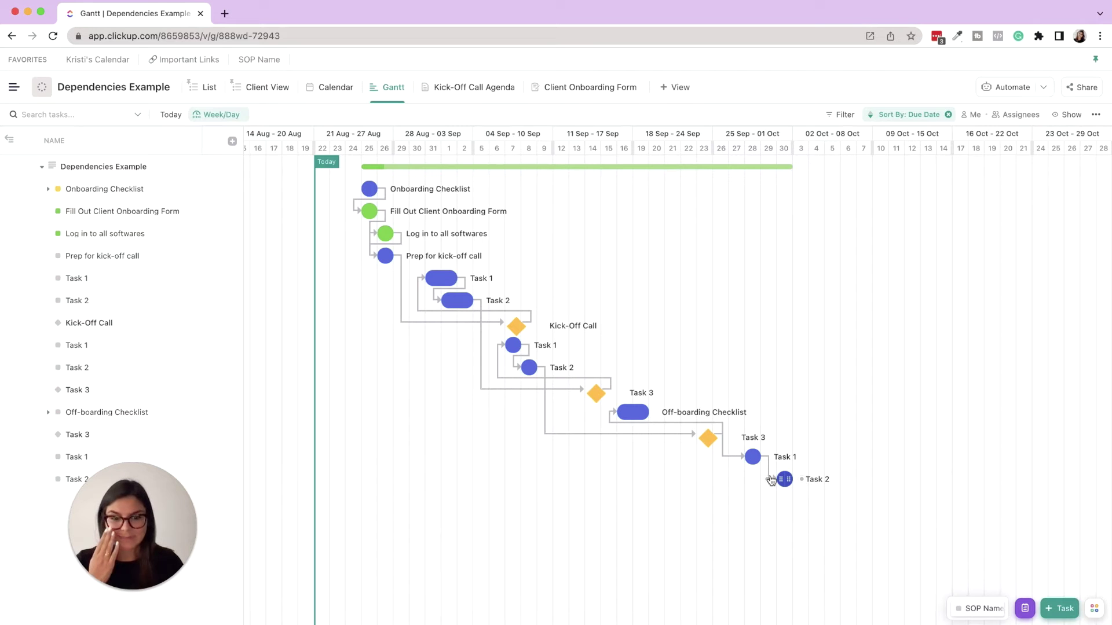
In List view, open Onboarding Checklist and inspect its Dependencies dialog without adding a task.
{"action": "left_click", "coordinate": [211, 86]}
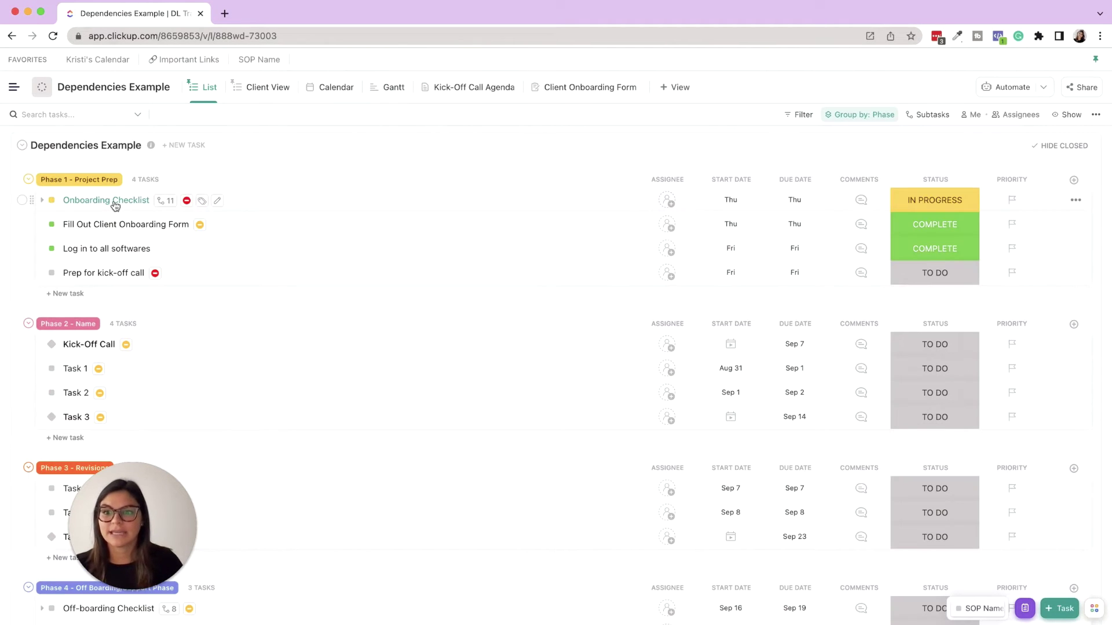
{"action": "left_click", "coordinate": [110, 200]}
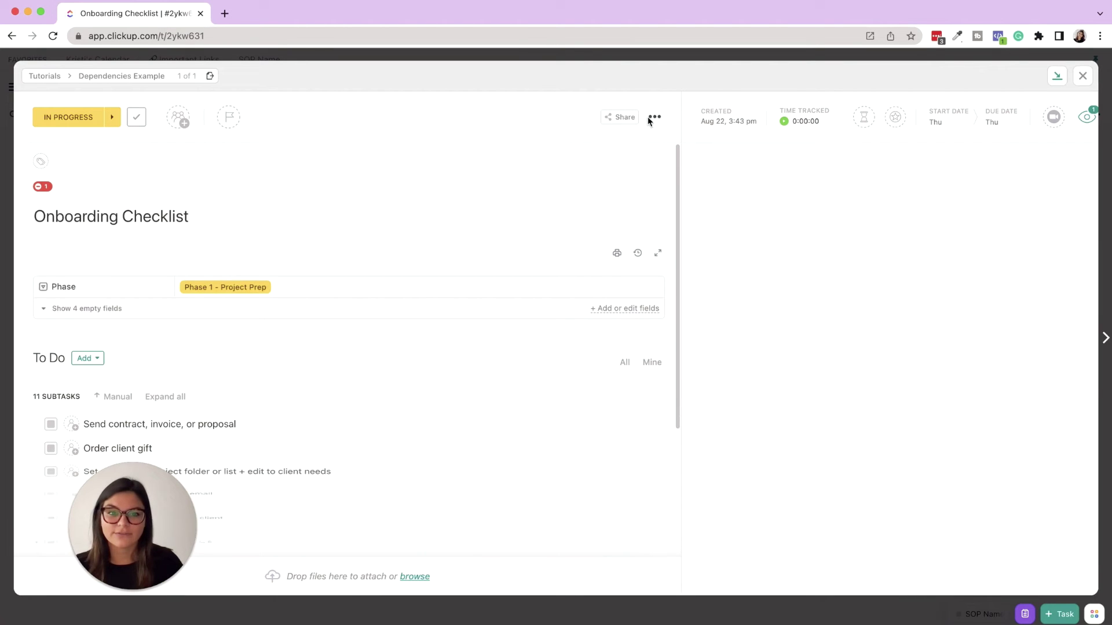
{"action": "left_click", "coordinate": [654, 120]}
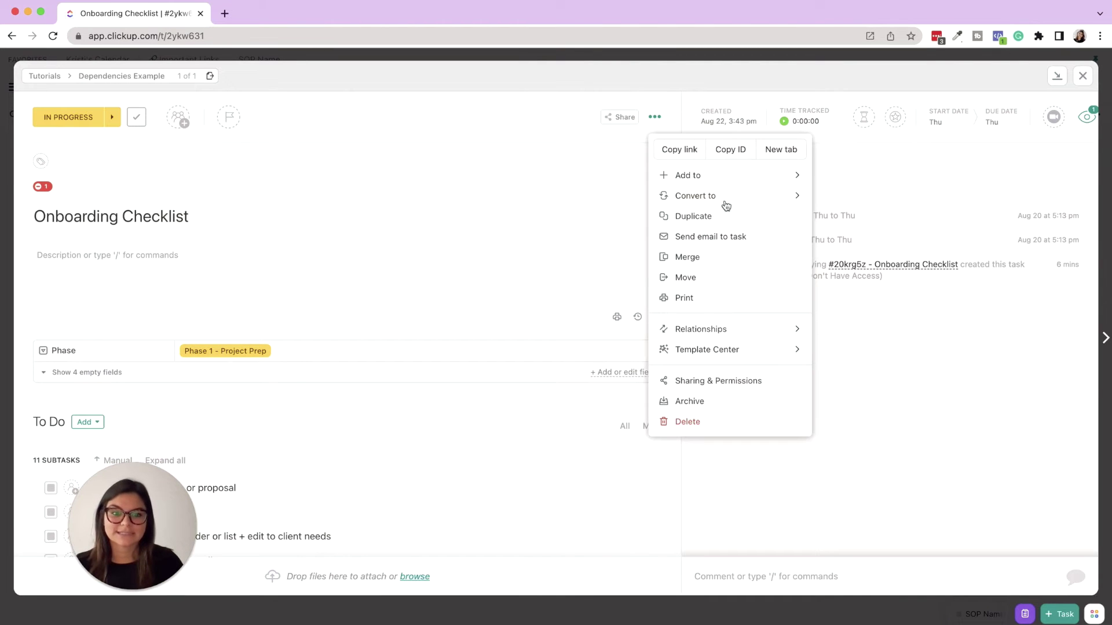
{"action": "mouse_move", "coordinate": [761, 331]}
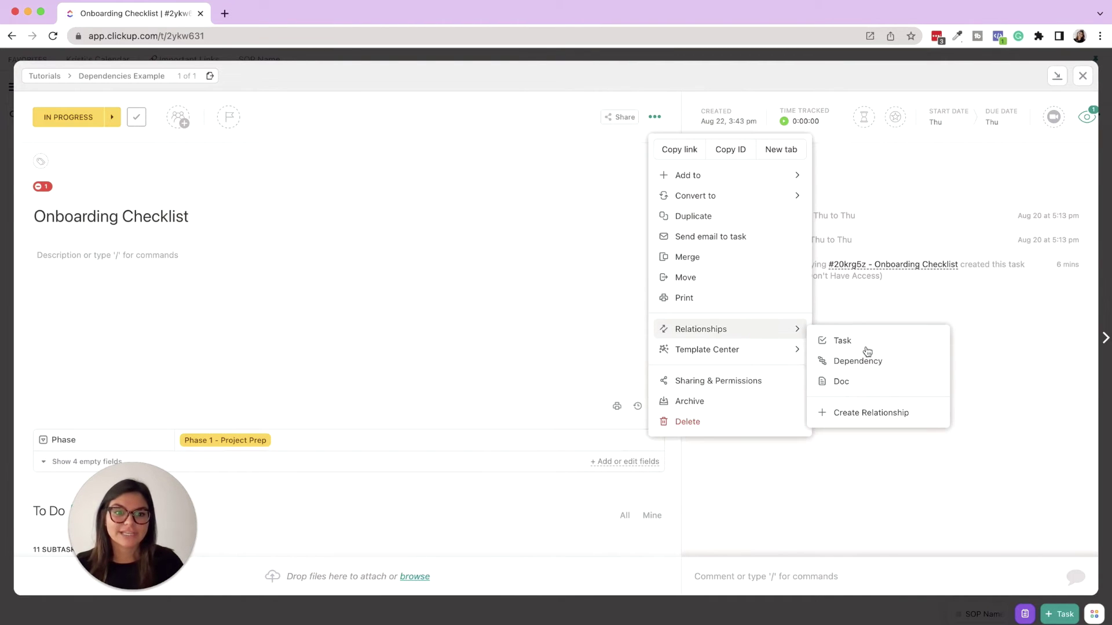
{"action": "left_click", "coordinate": [867, 359]}
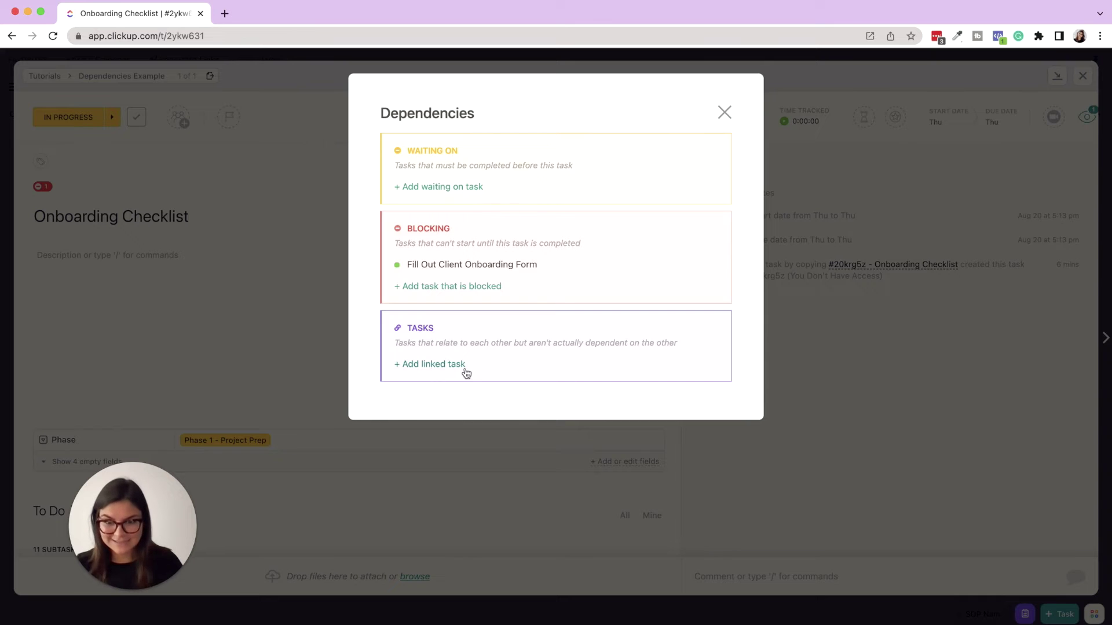
{"action": "left_click", "coordinate": [429, 187]}
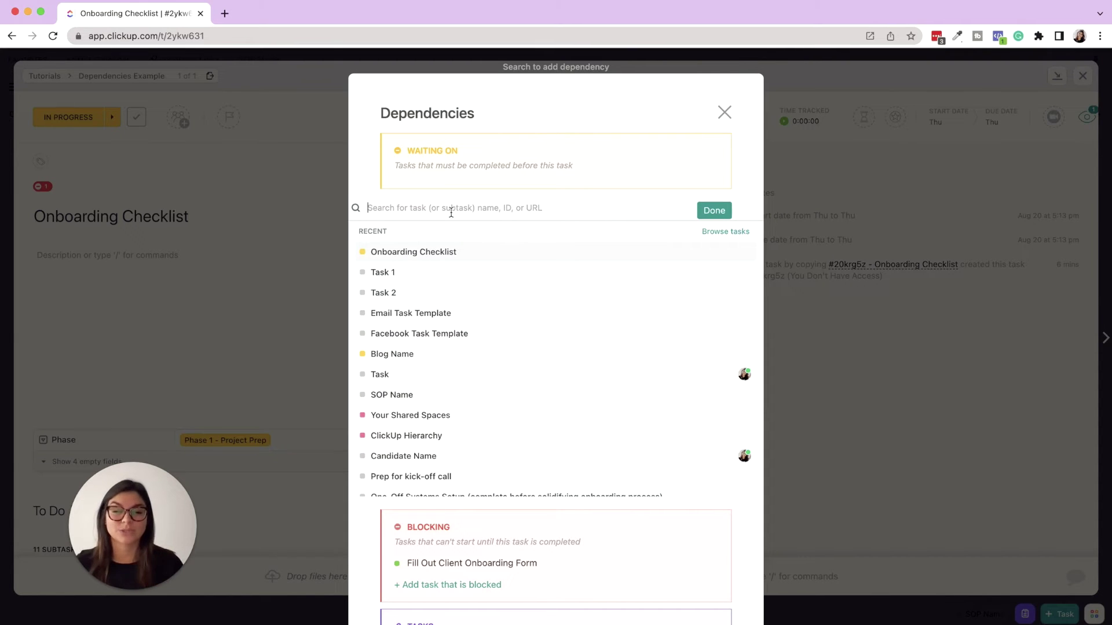
{"action": "left_click", "coordinate": [724, 113]}
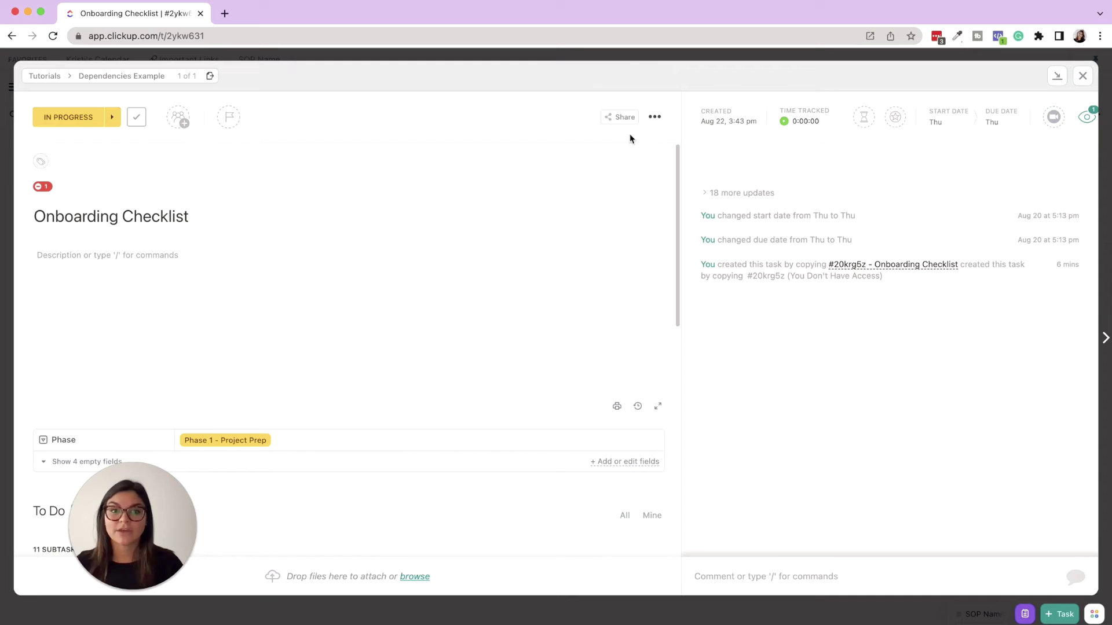
Recheck Onboarding Checklist's relationship options in its settings menu, then close the task.
{"action": "left_click", "coordinate": [655, 118]}
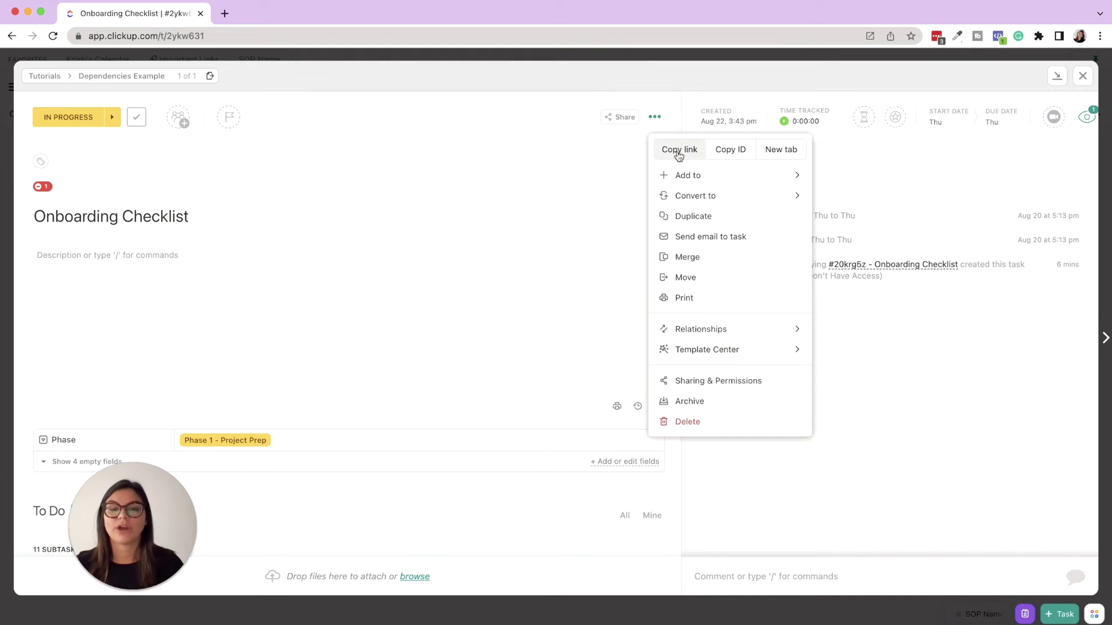
{"action": "left_click", "coordinate": [566, 157]}
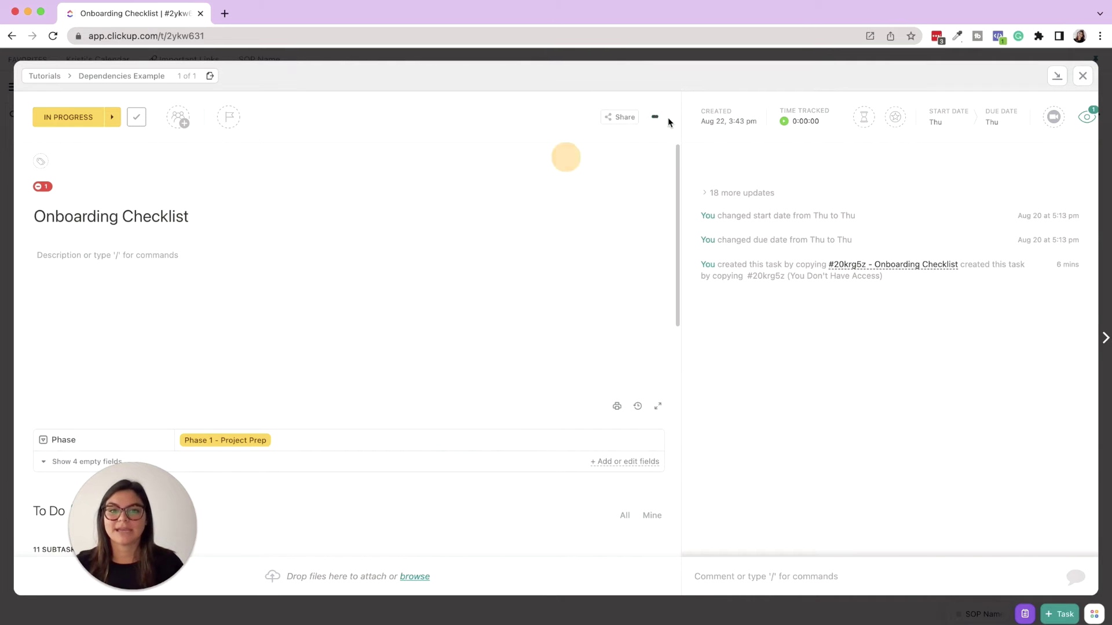
{"action": "left_click", "coordinate": [657, 118]}
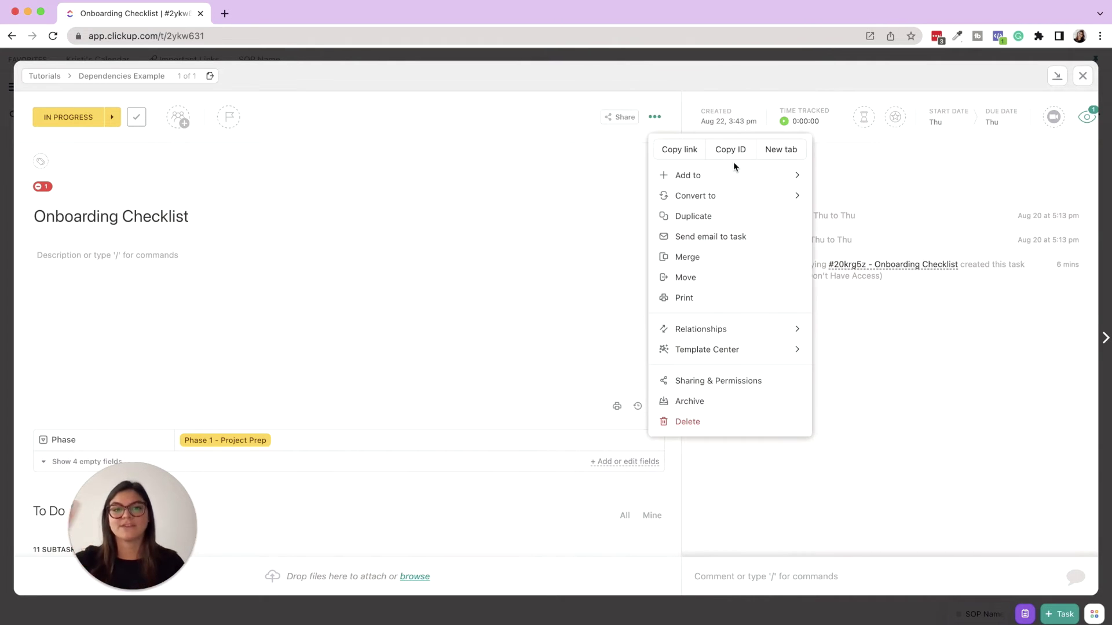
{"action": "left_click", "coordinate": [765, 334]}
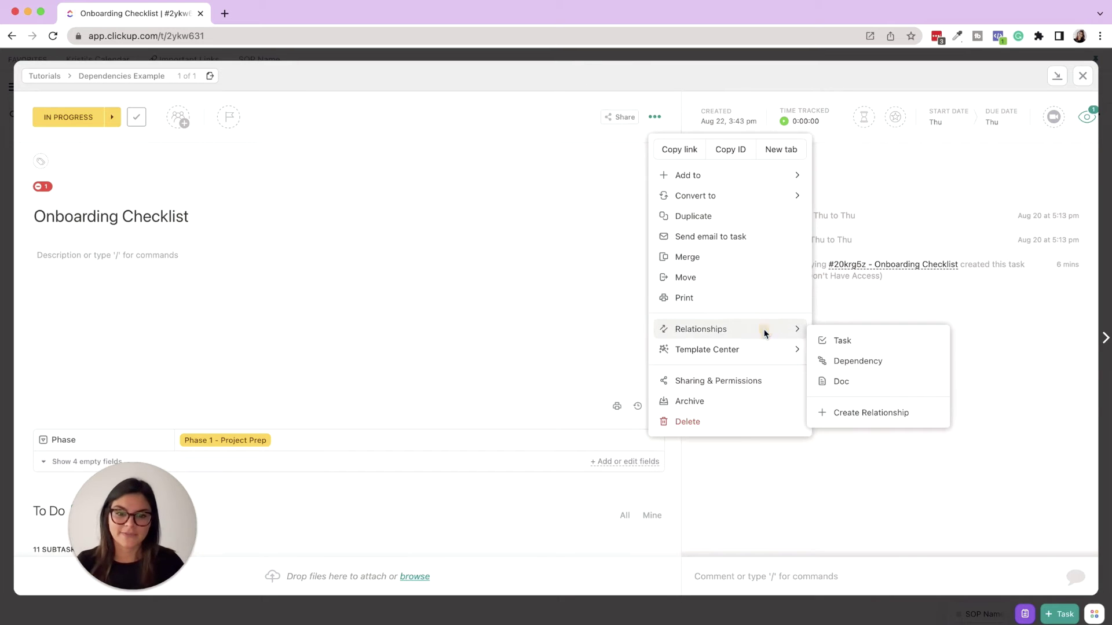
{"action": "left_click", "coordinate": [1083, 75]}
{"action": "left_click", "coordinate": [1083, 76]}
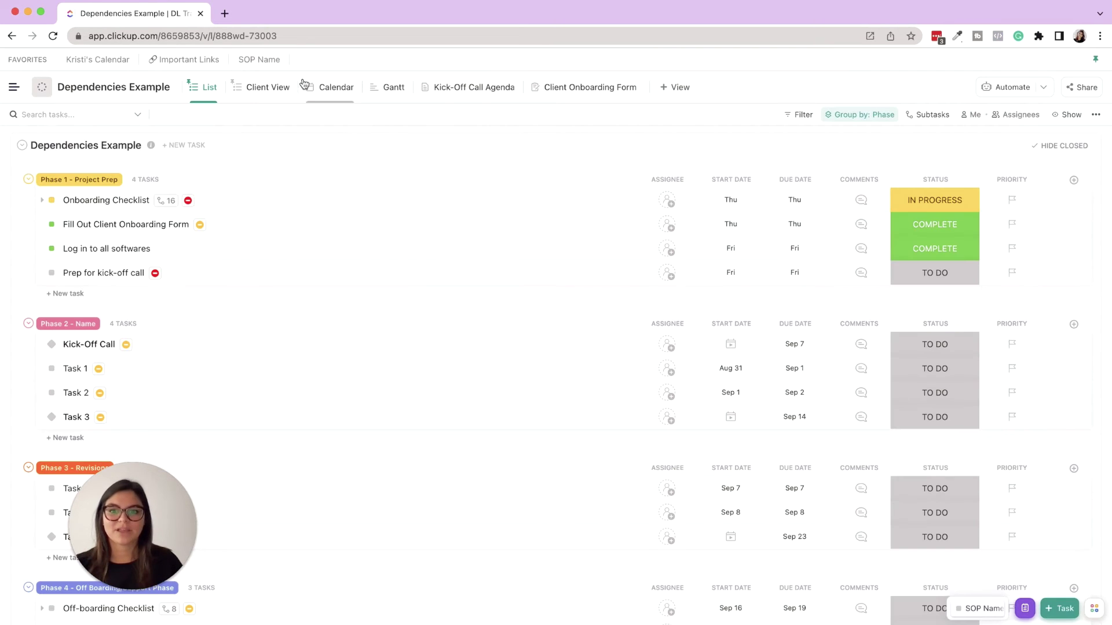
On the Gantt chart, delete the Task 1 to Task 2 dependency, then return to List view.
{"action": "left_click", "coordinate": [394, 88]}
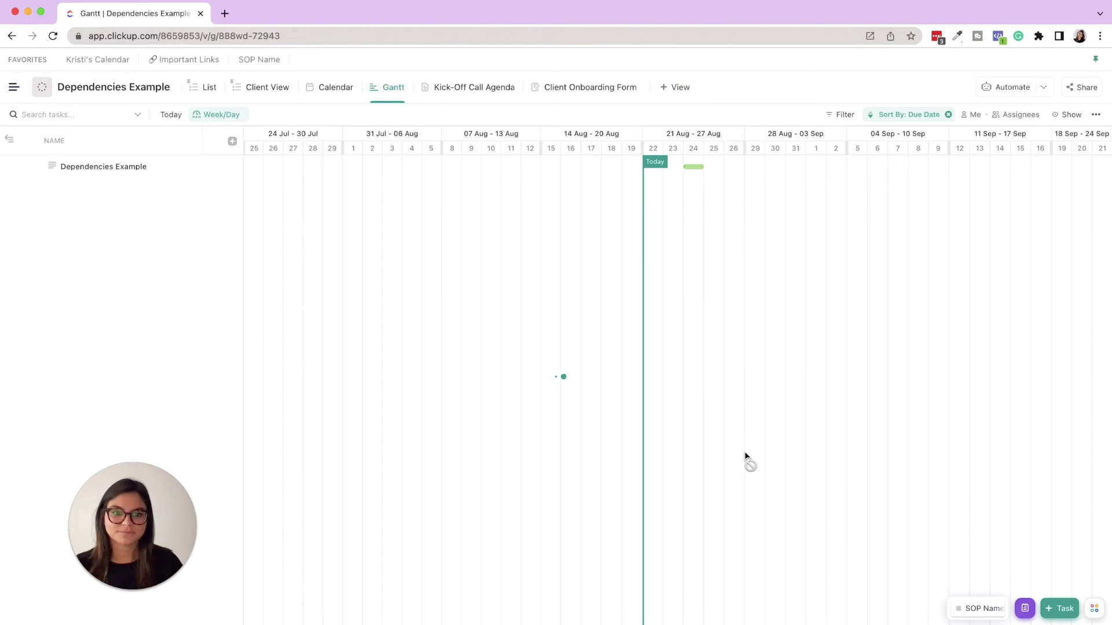
{"action": "left_click", "coordinate": [769, 473]}
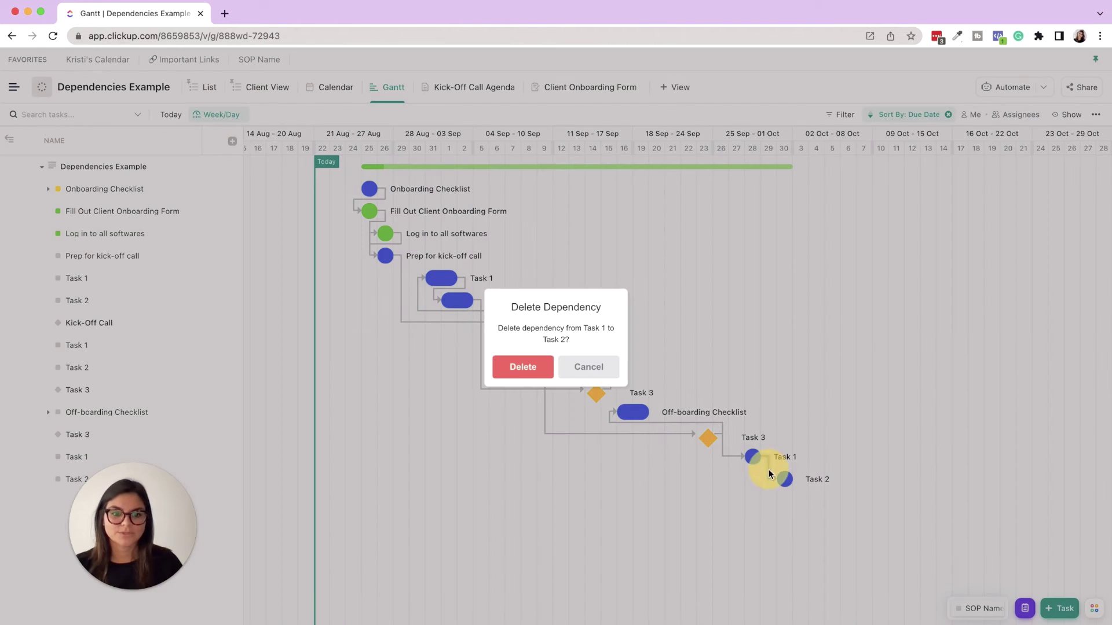
{"action": "left_click", "coordinate": [514, 375]}
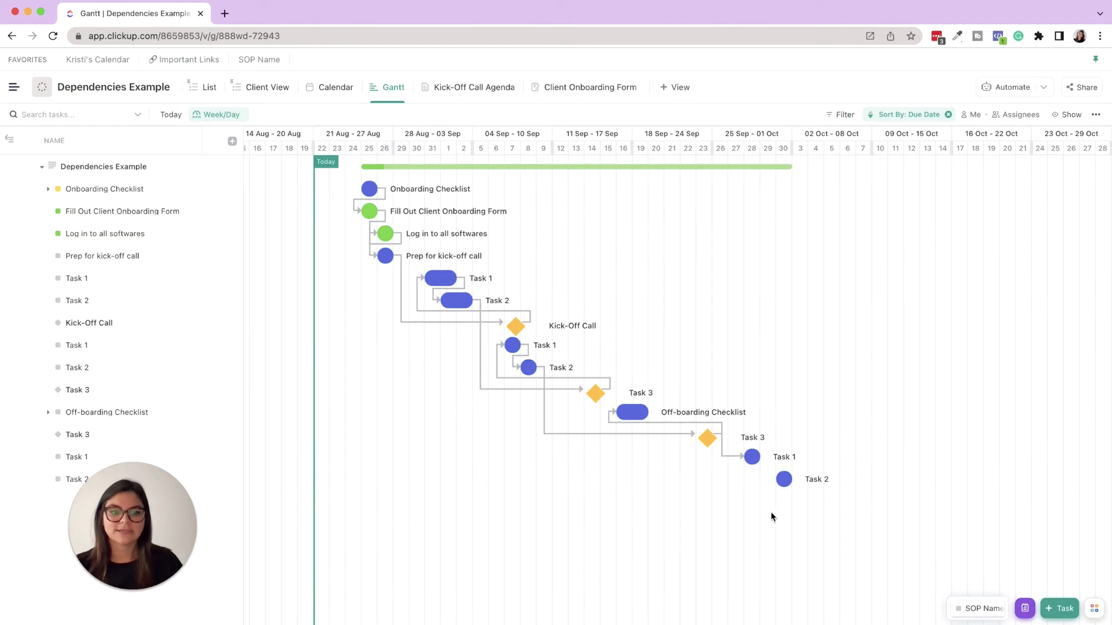
{"action": "left_click", "coordinate": [208, 88]}
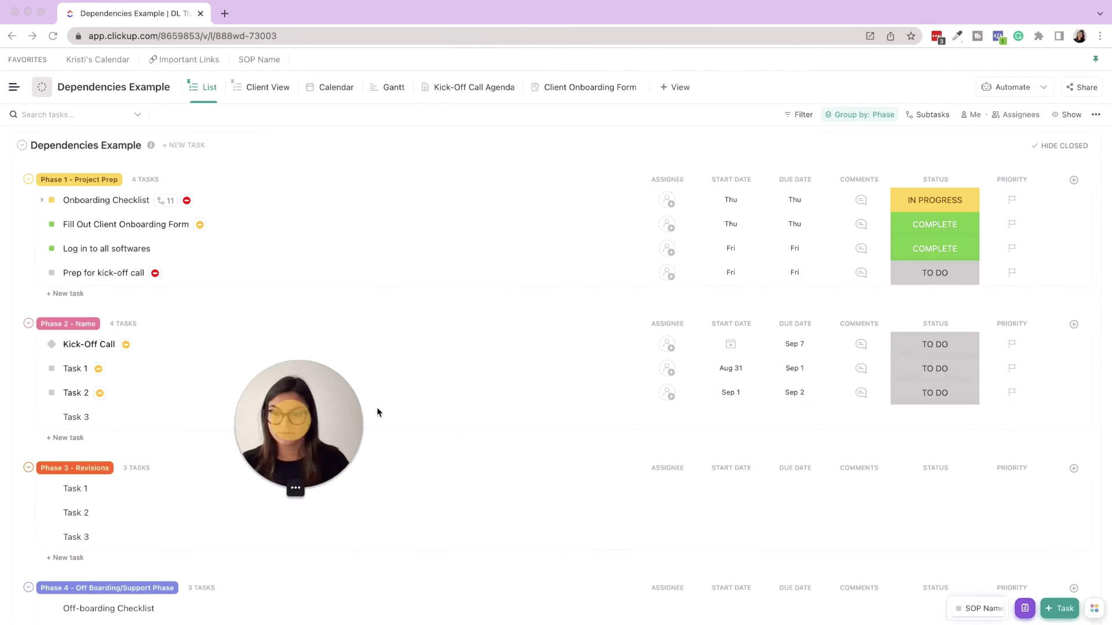
Copy Phase 4 Task 1's link from its context menu, then open Task 2.
{"action": "scroll", "coordinate": [146, 472], "scroll_direction": "down", "scroll_amount": 3}
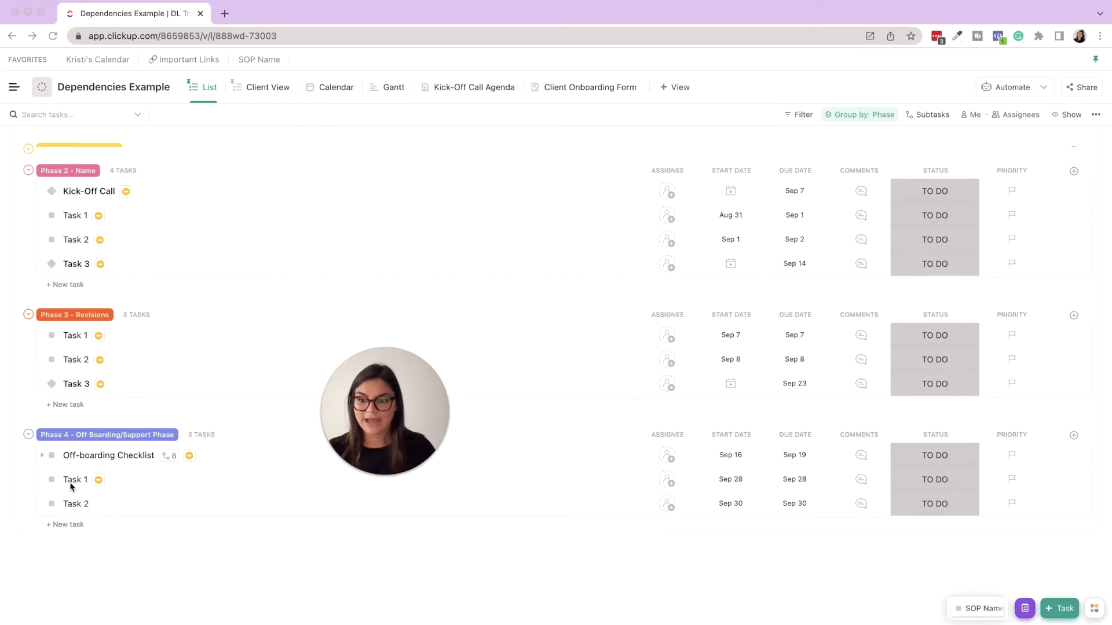
{"action": "right_click", "coordinate": [199, 484]}
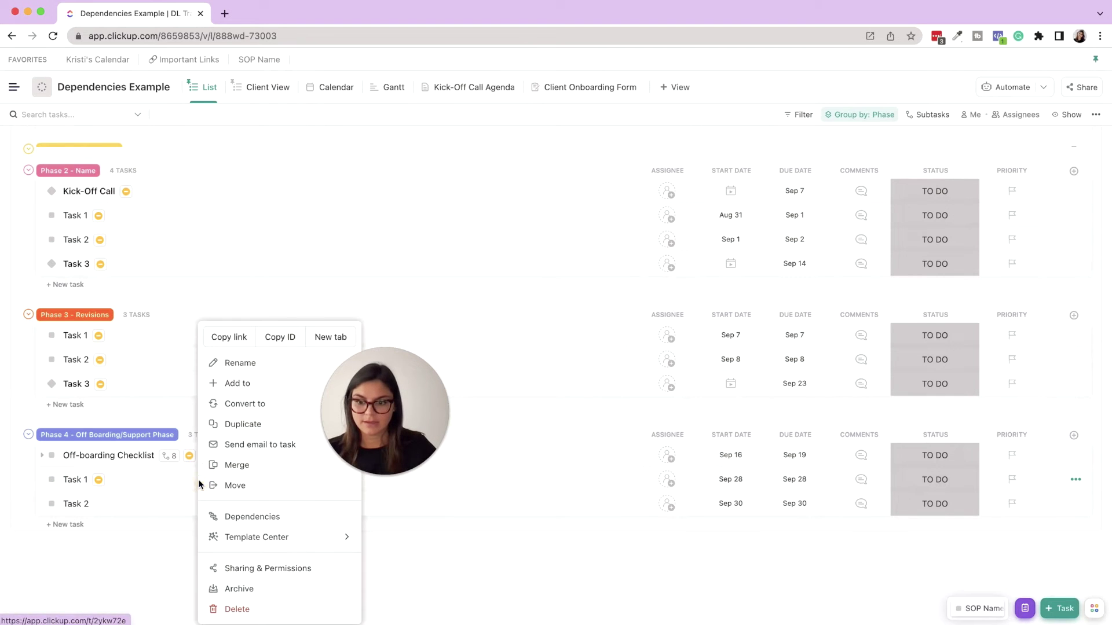
{"action": "left_click", "coordinate": [228, 342]}
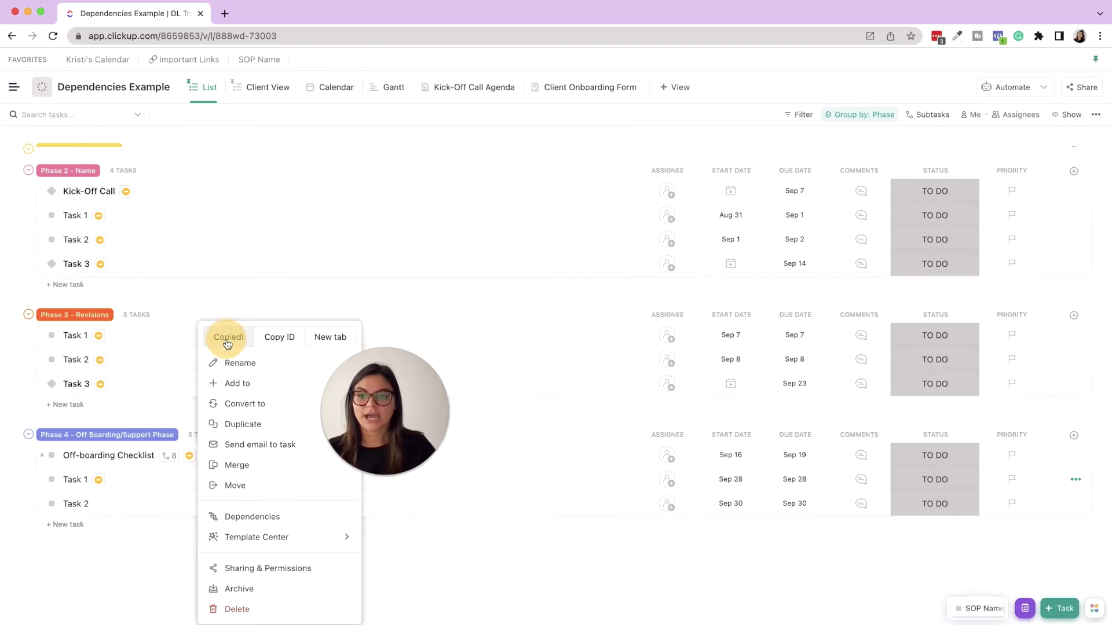
{"action": "left_click", "coordinate": [161, 550]}
{"action": "left_click", "coordinate": [203, 513]}
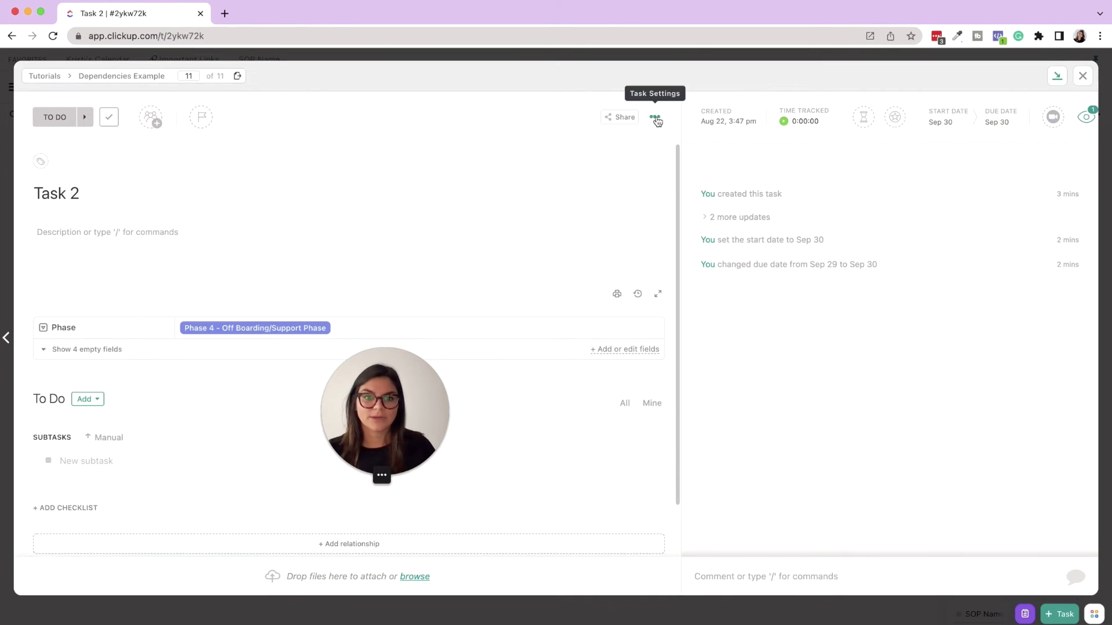
Add Task 1 as Task 2's waiting-on dependency by pasting its link, then close Task 2.
{"action": "left_click", "coordinate": [655, 117]}
{"action": "mouse_move", "coordinate": [725, 331]}
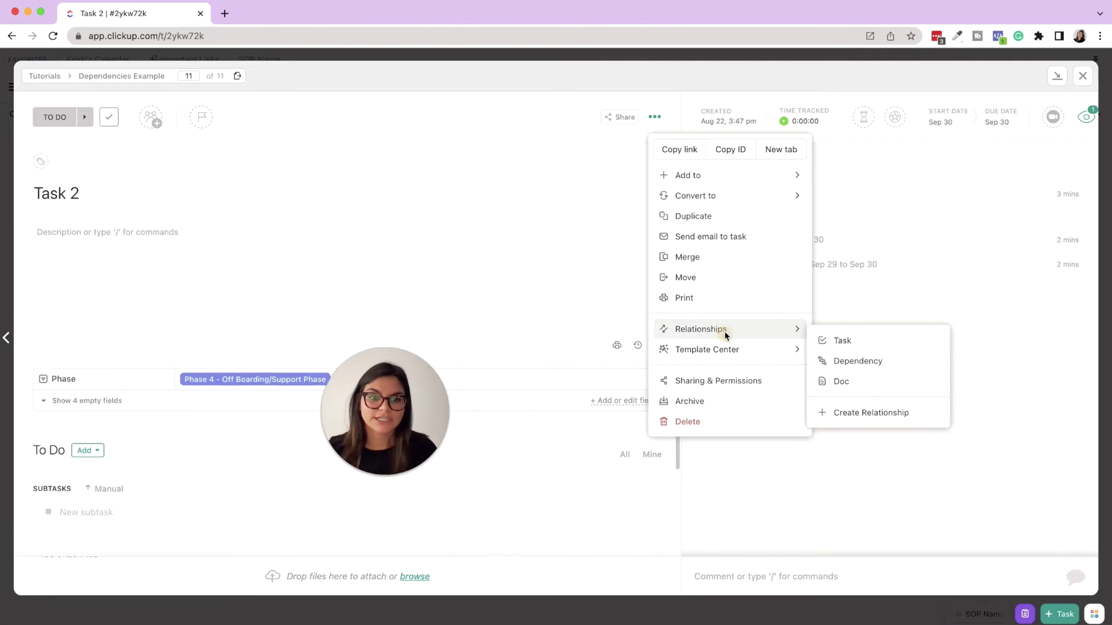
{"action": "left_click", "coordinate": [857, 359]}
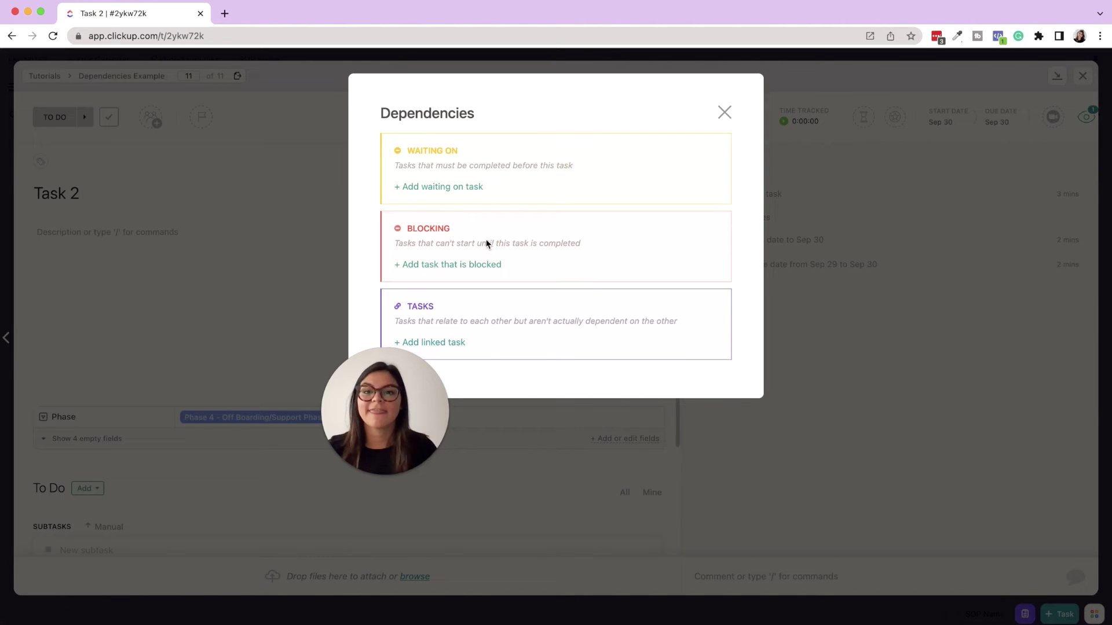
{"action": "left_click", "coordinate": [444, 189]}
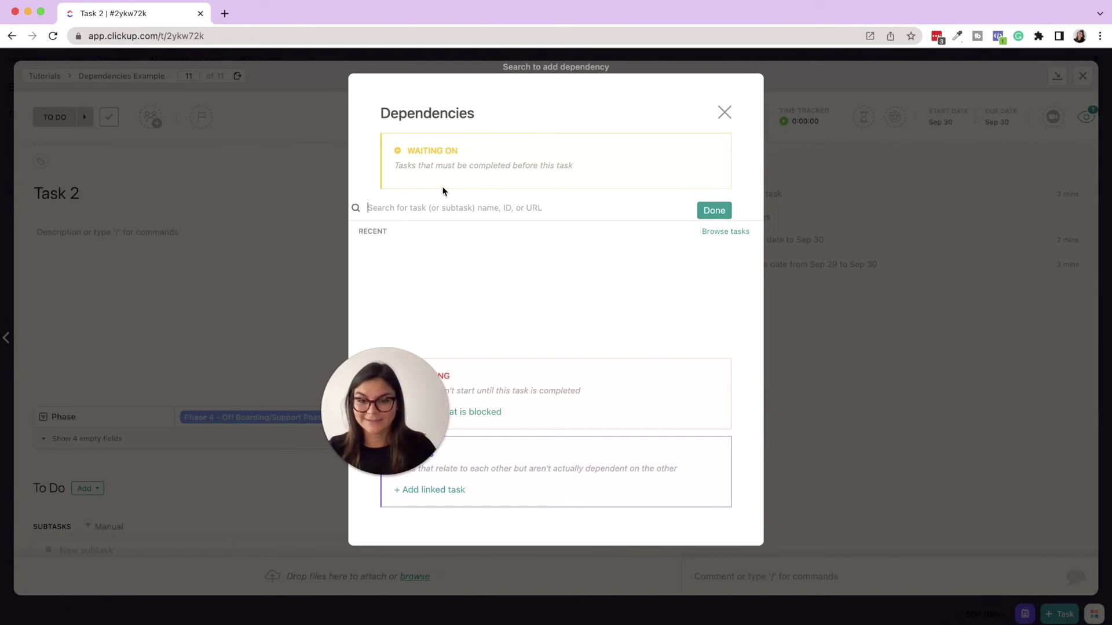
{"action": "key", "text": "super+v"}
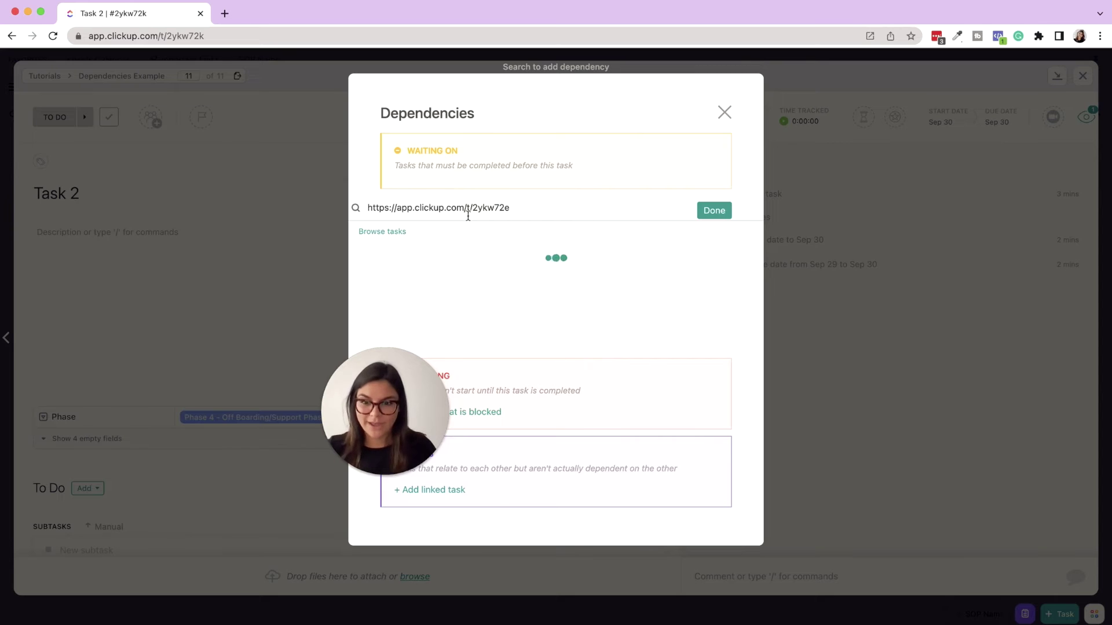
{"action": "left_click", "coordinate": [413, 258]}
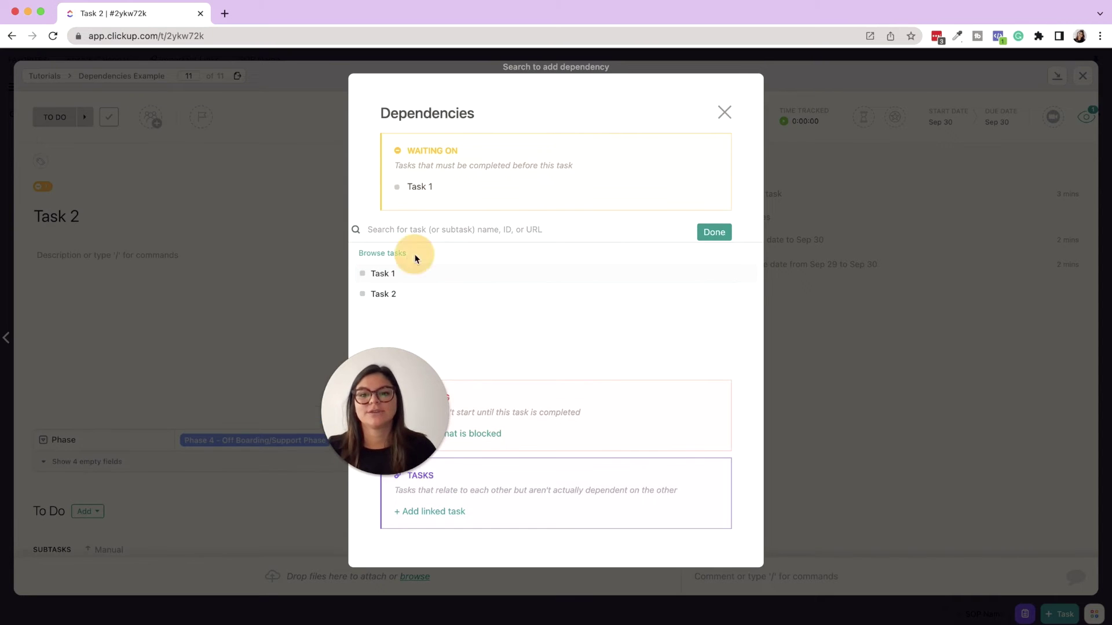
{"action": "left_click", "coordinate": [713, 232]}
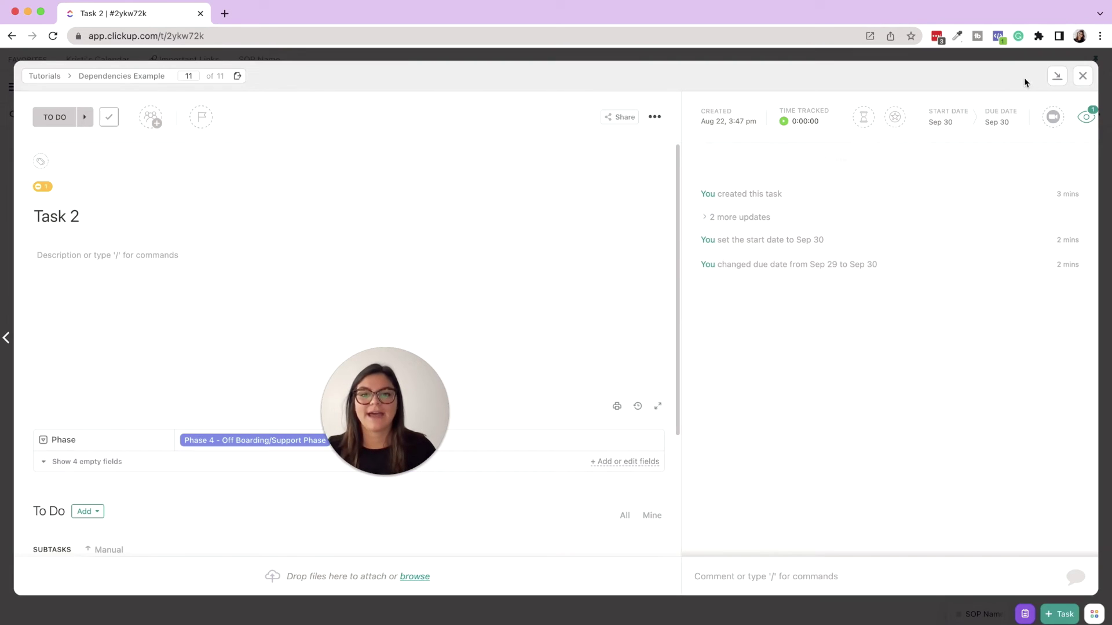
{"action": "left_click", "coordinate": [1082, 76]}
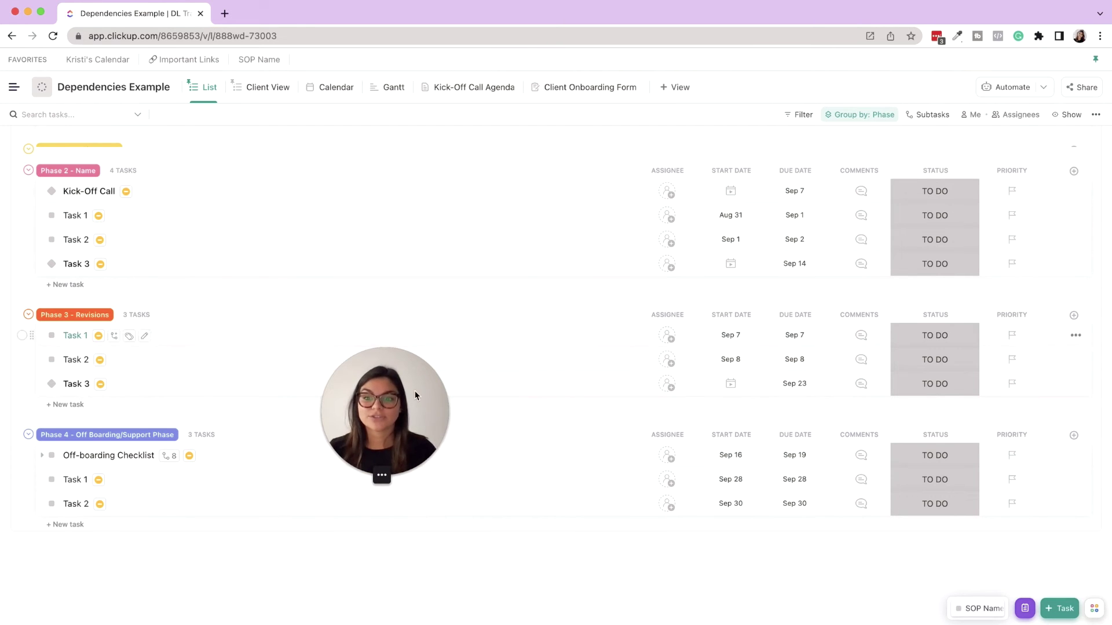
In the Gantt view, drag the Kick-Off Call bar so its dependent Task 3 milestones shift along.
{"action": "left_click_drag", "start_coordinate": [397, 405], "coordinate": [133, 495]}
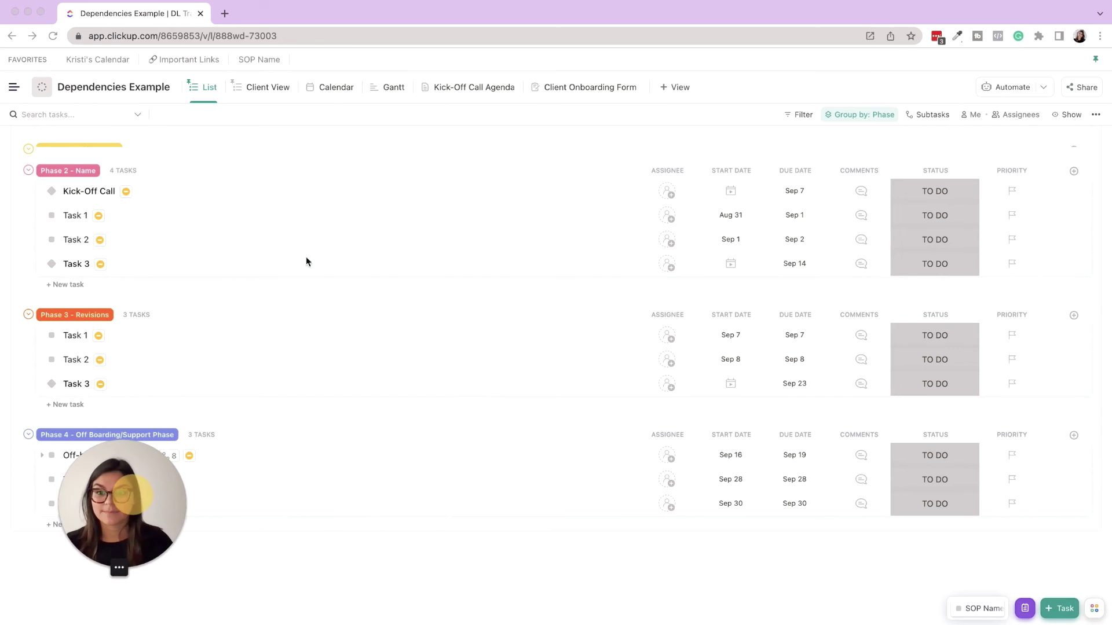
{"action": "left_click", "coordinate": [394, 88]}
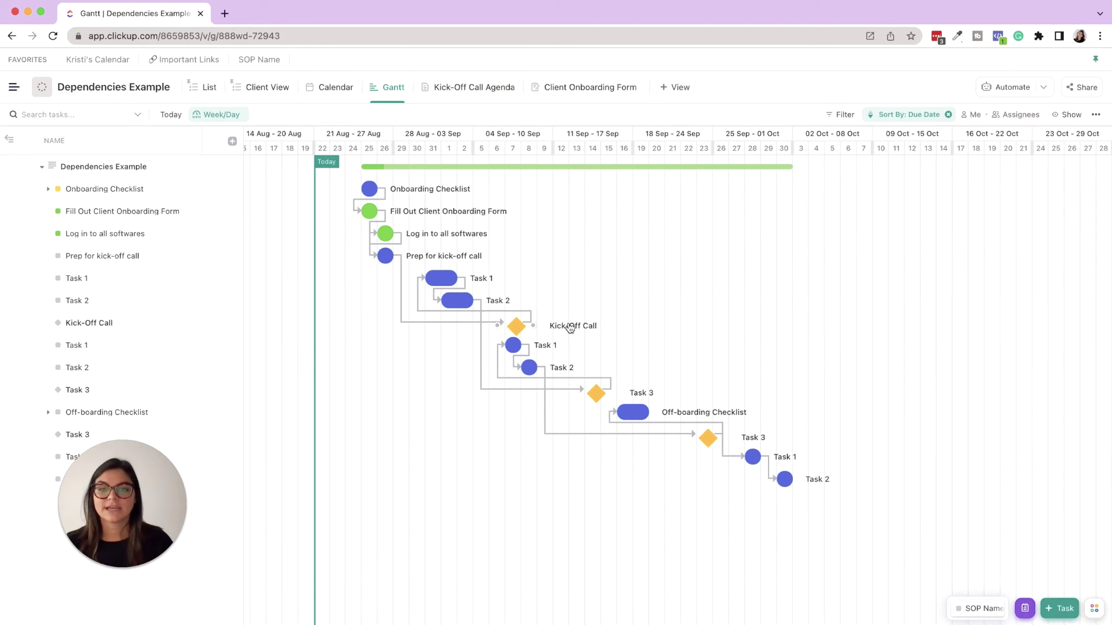
{"action": "left_click_drag", "start_coordinate": [587, 327], "coordinate": [549, 328]}
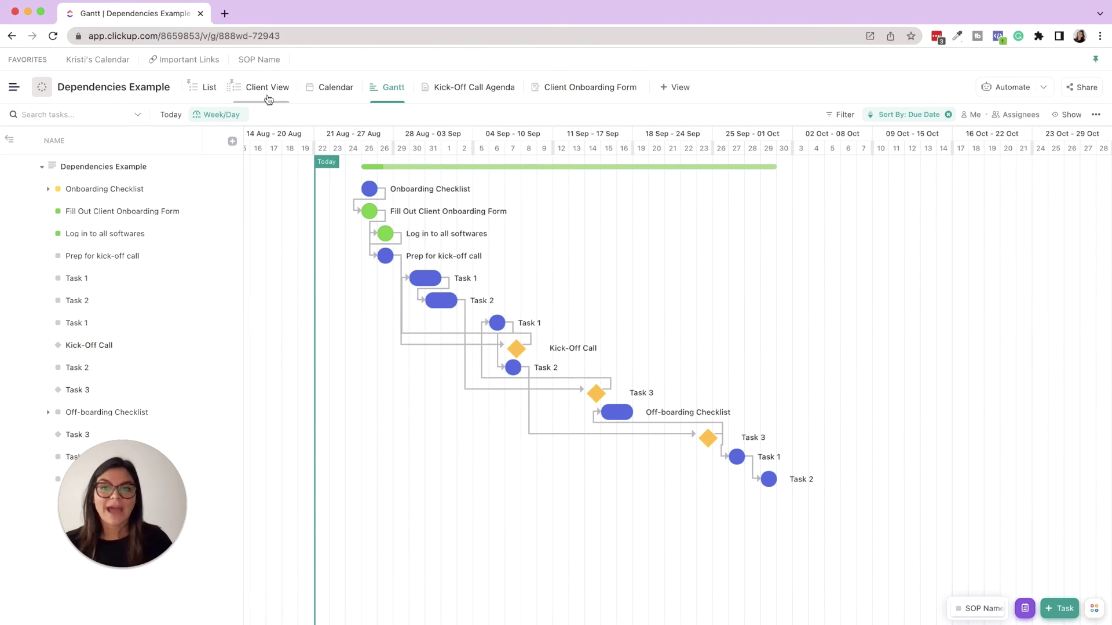
Clear the Onboarding Checklist's old start and due dates and set its due date to Sep 7.
{"action": "left_click", "coordinate": [203, 88]}
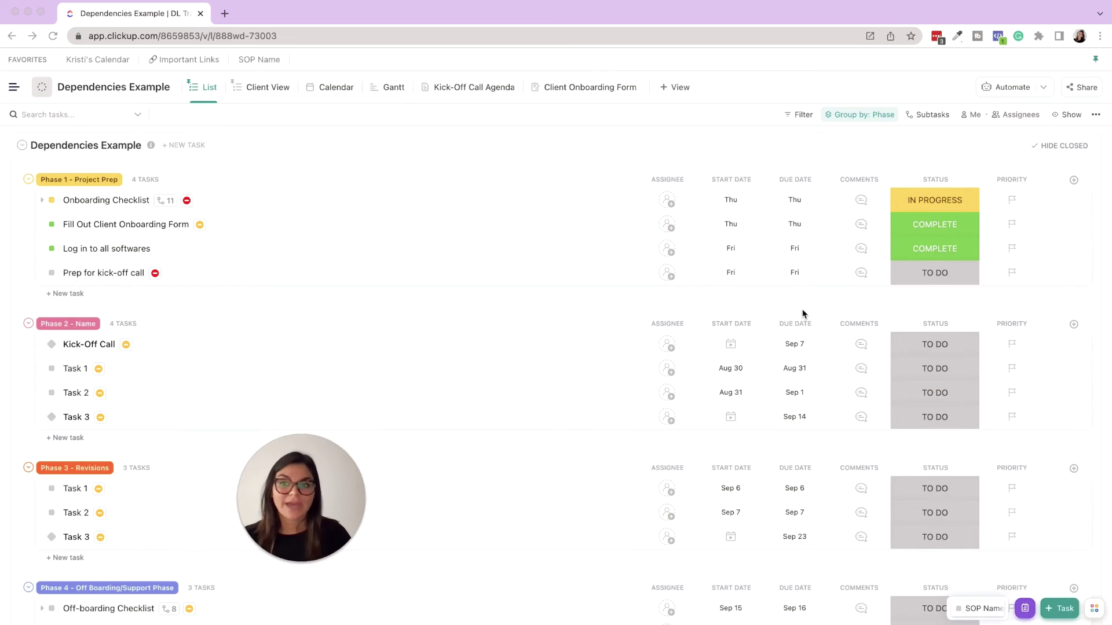
{"action": "left_click", "coordinate": [795, 198]}
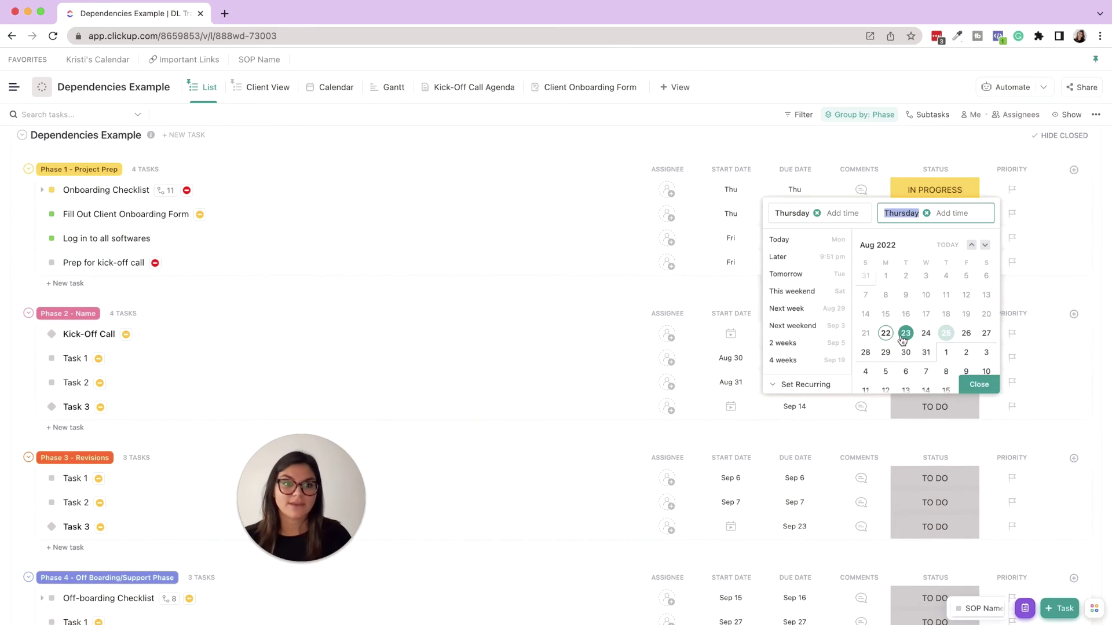
{"action": "scroll", "coordinate": [902, 340], "scroll_direction": "down", "scroll_amount": 5}
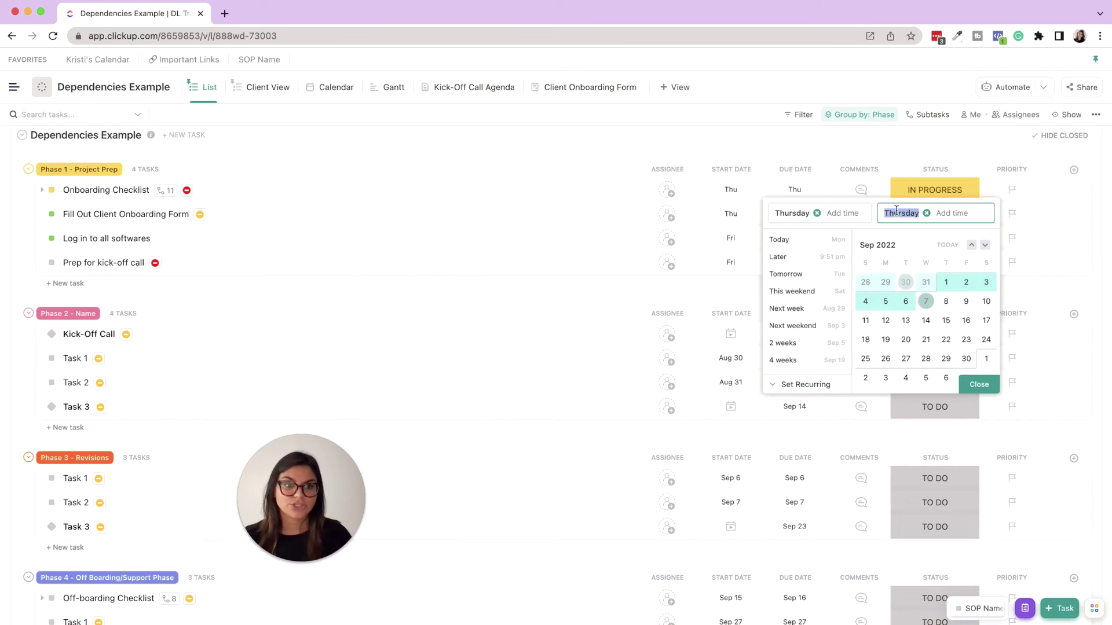
{"action": "left_click", "coordinate": [816, 213]}
{"action": "left_click", "coordinate": [926, 214]}
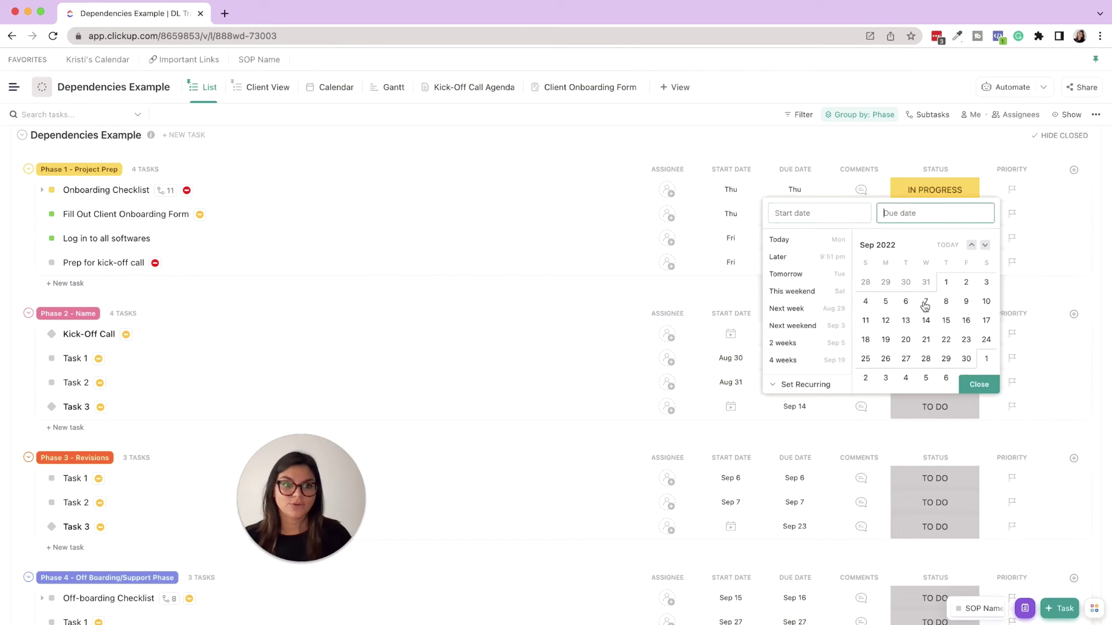
{"action": "left_click", "coordinate": [926, 302]}
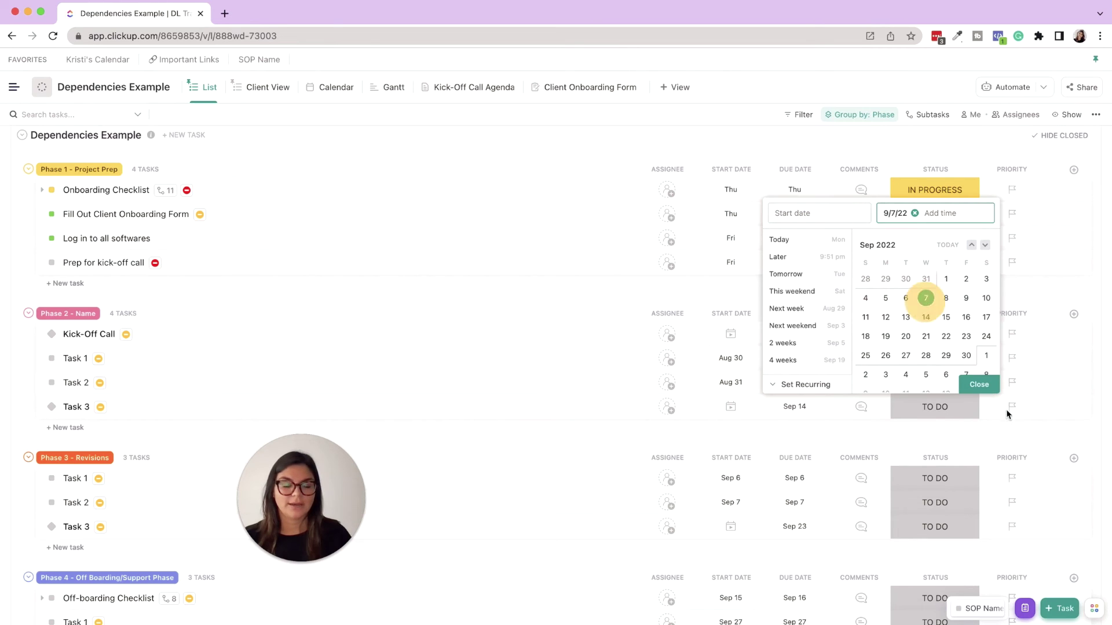
{"action": "left_click", "coordinate": [978, 385]}
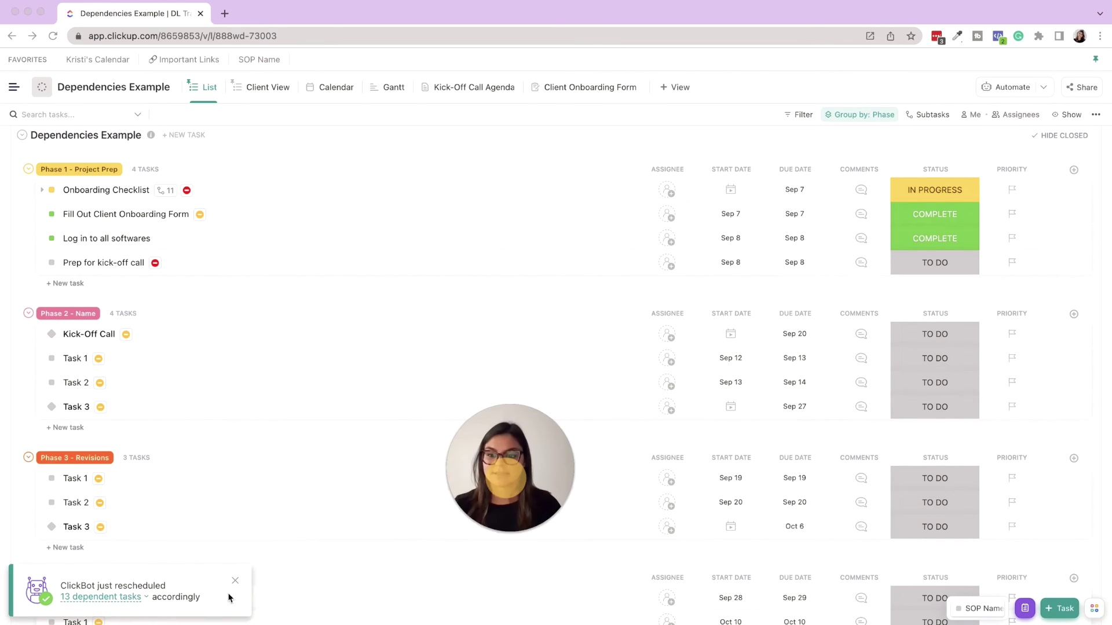
Review the 13 rescheduled dependent tasks, dismiss the ClickBot notice, and switch to the Gantt view.
{"action": "left_click", "coordinate": [118, 599]}
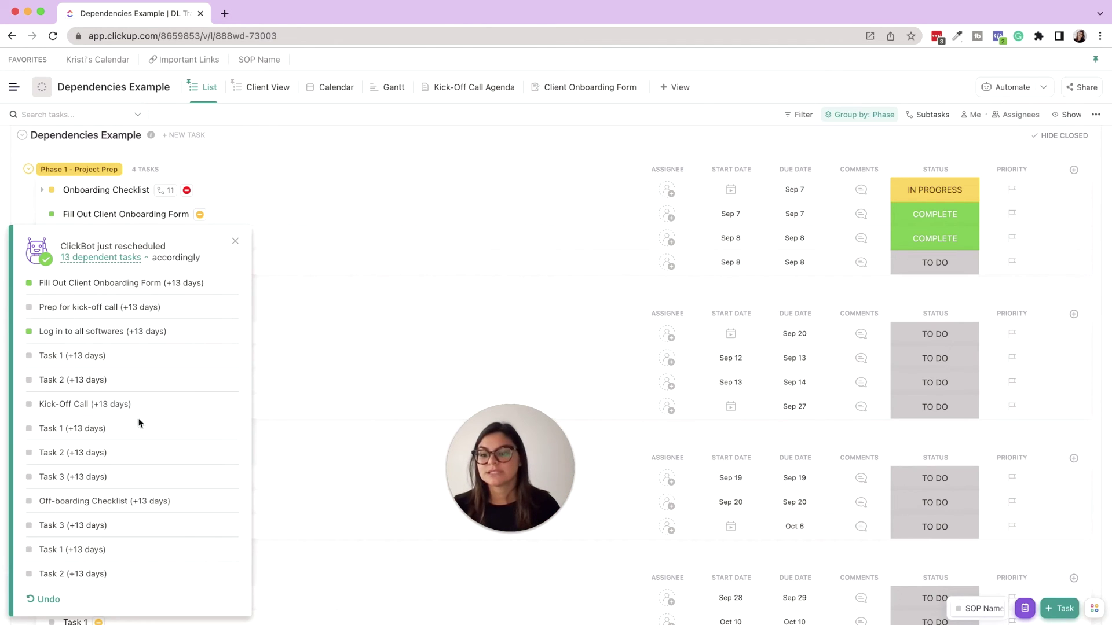
{"action": "left_click", "coordinate": [233, 242]}
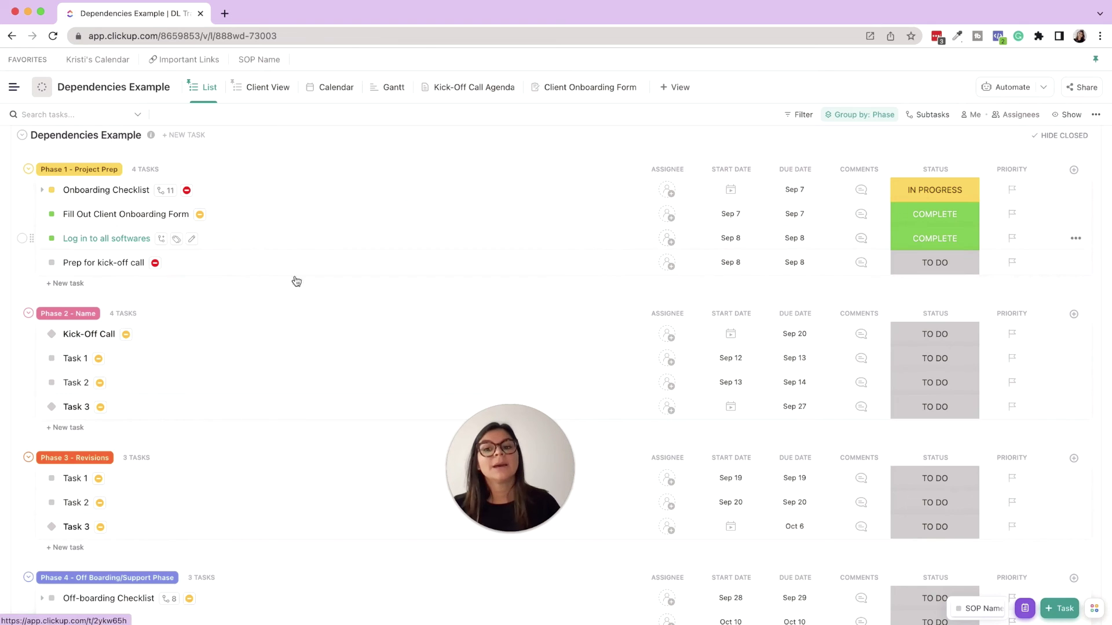
{"action": "left_click_drag", "start_coordinate": [479, 488], "coordinate": [134, 548]}
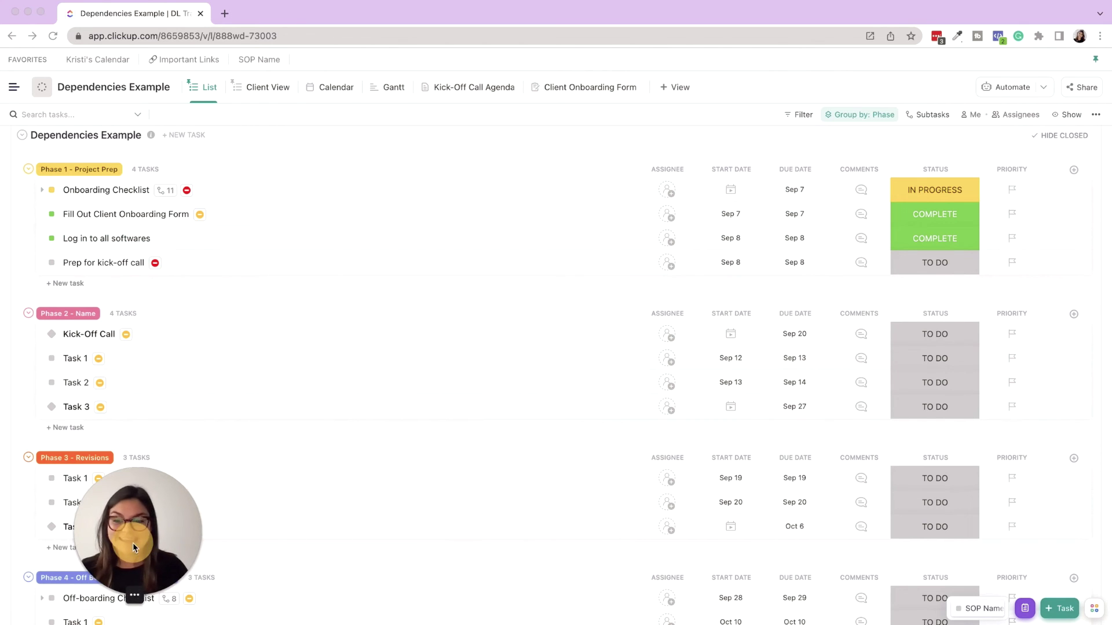
{"action": "left_click", "coordinate": [393, 87]}
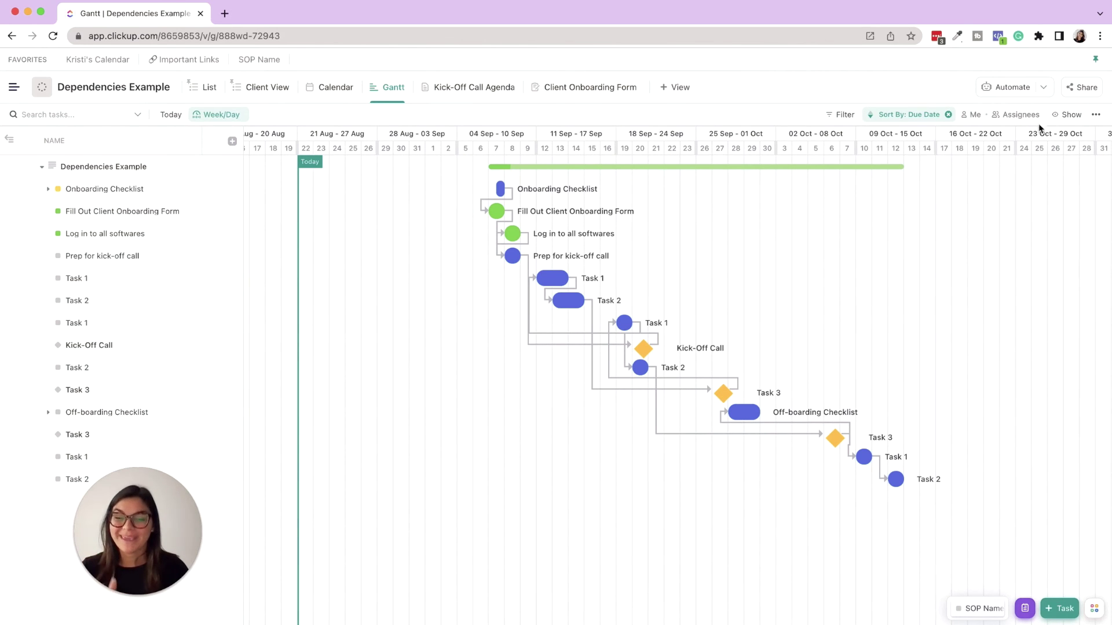
In the Gantt display options, turn 'Hide and skip weekends' off to compare, then back on.
{"action": "left_click", "coordinate": [1069, 117]}
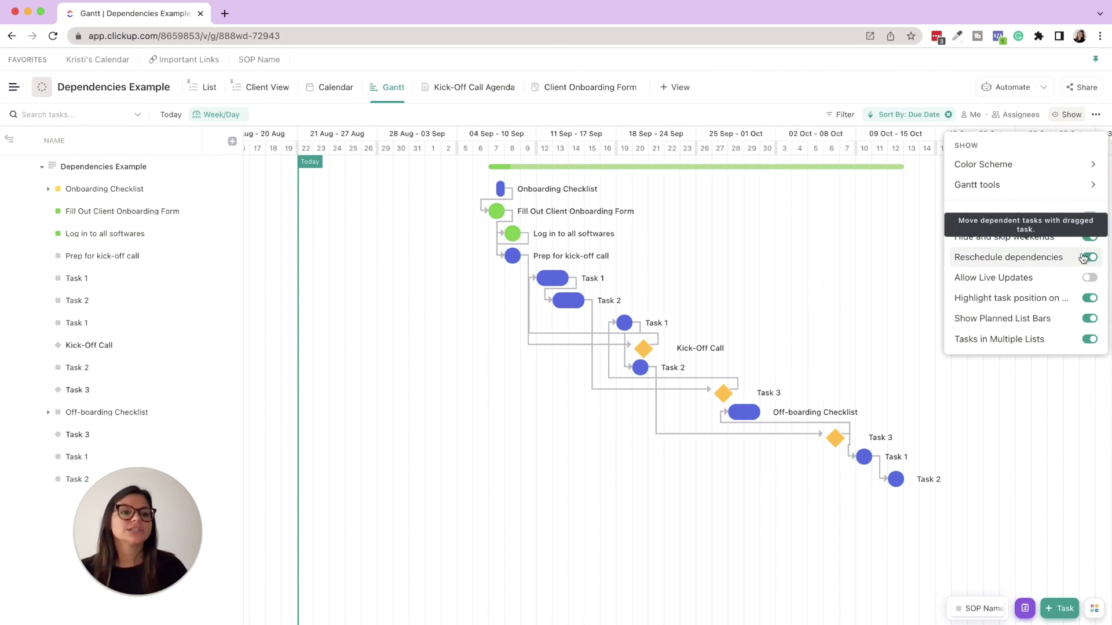
{"action": "left_click", "coordinate": [1090, 237]}
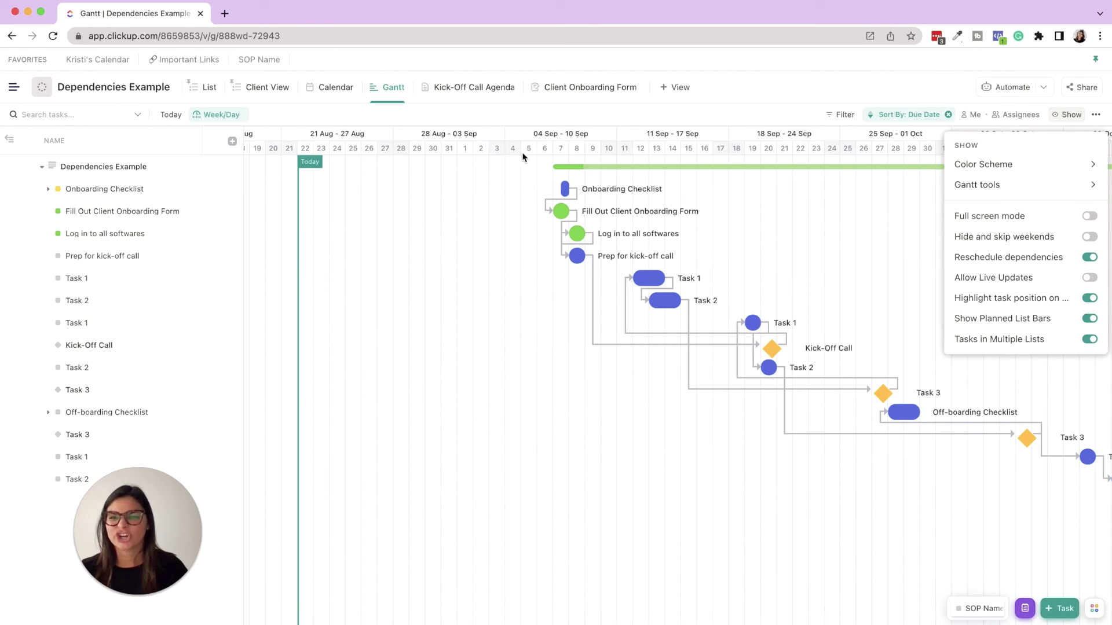
{"action": "left_click", "coordinate": [1089, 237]}
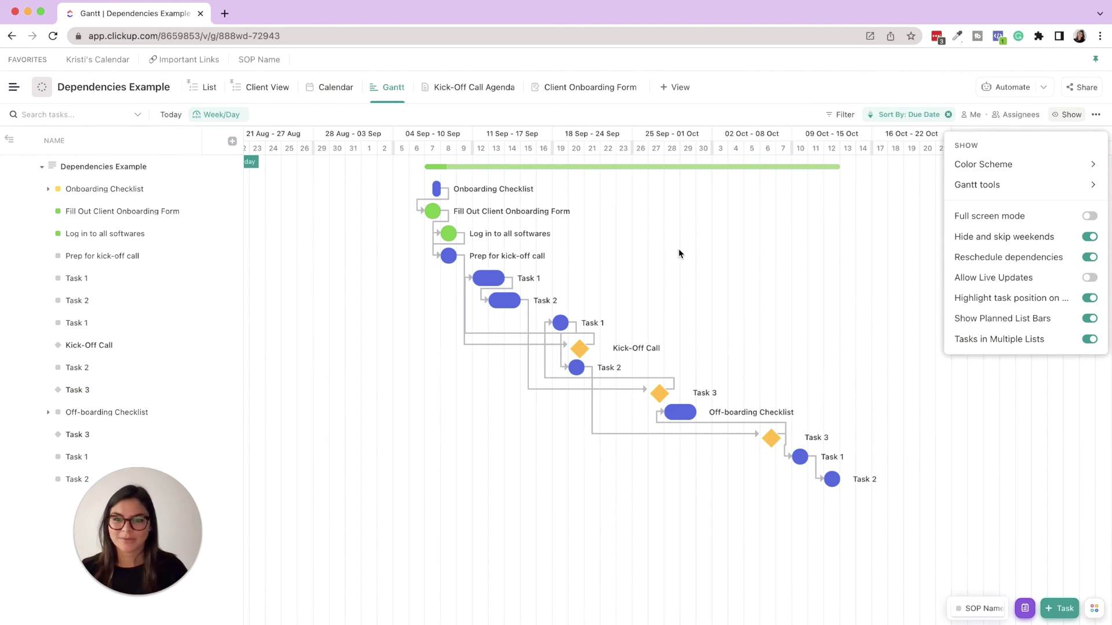